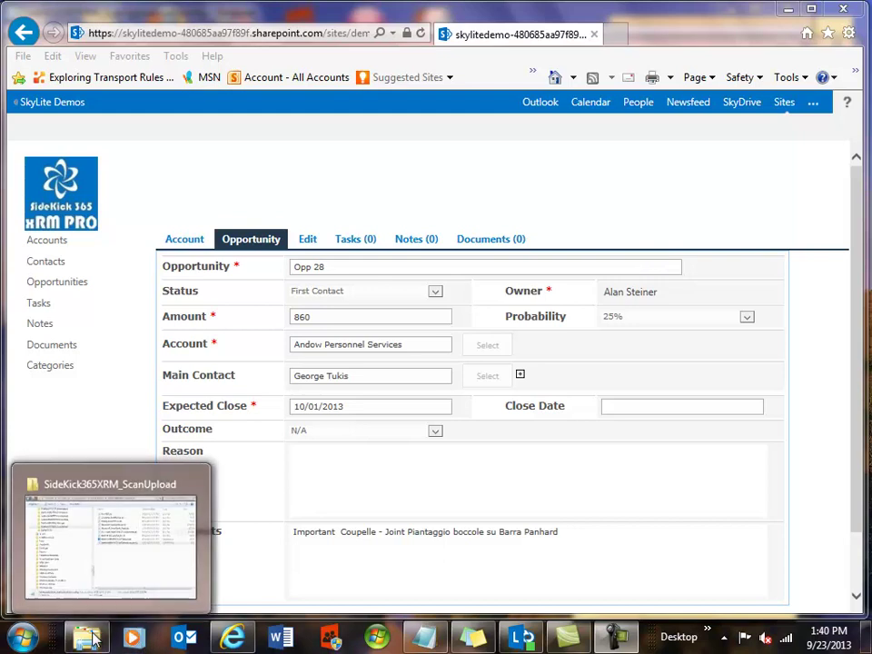
# Bring the SideKick365XRM_ScanUpload folder window, with its .exe.config file, to the front
pyautogui.moveTo(100, 642)
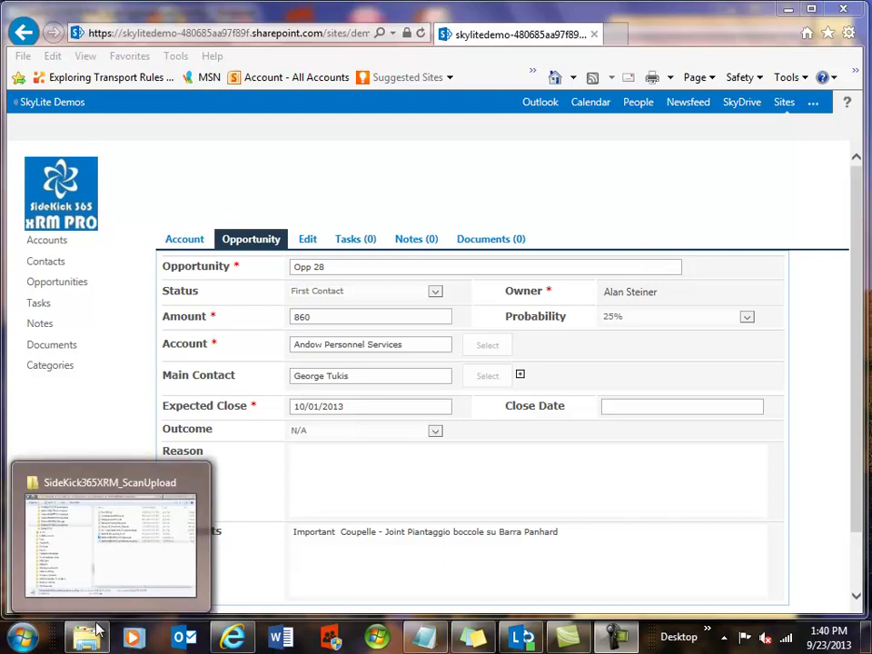
pyautogui.click(112, 574)
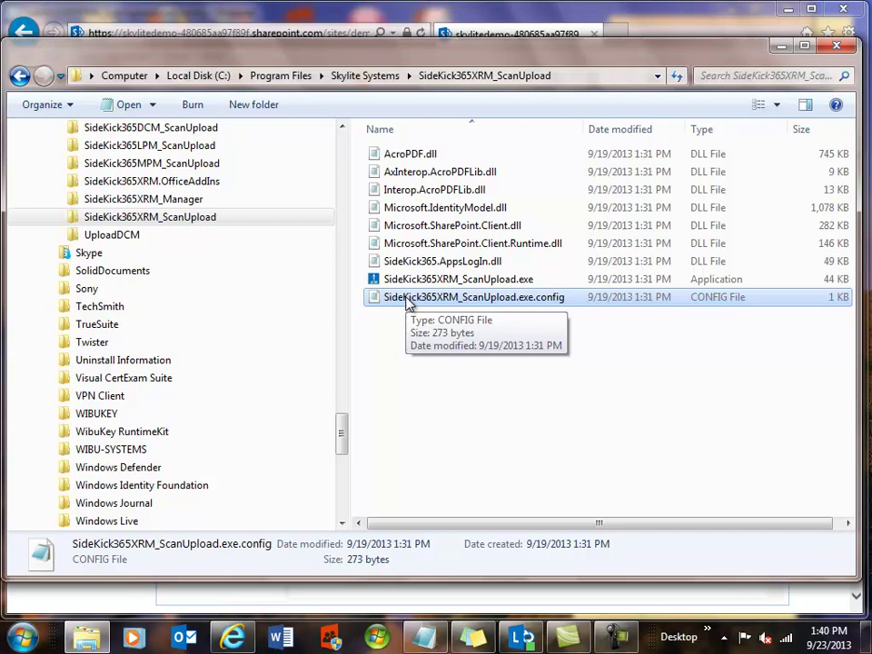
pyautogui.doubleClick(408, 303)
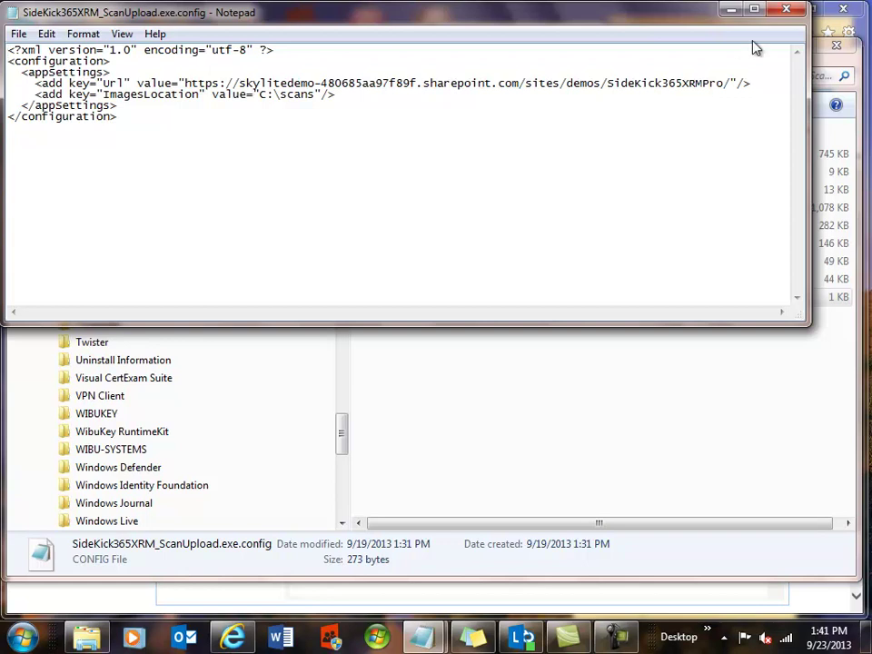
# Close the configuration file and return to the Opp 28 opportunity page in Internet Explorer
pyautogui.click(786, 9)
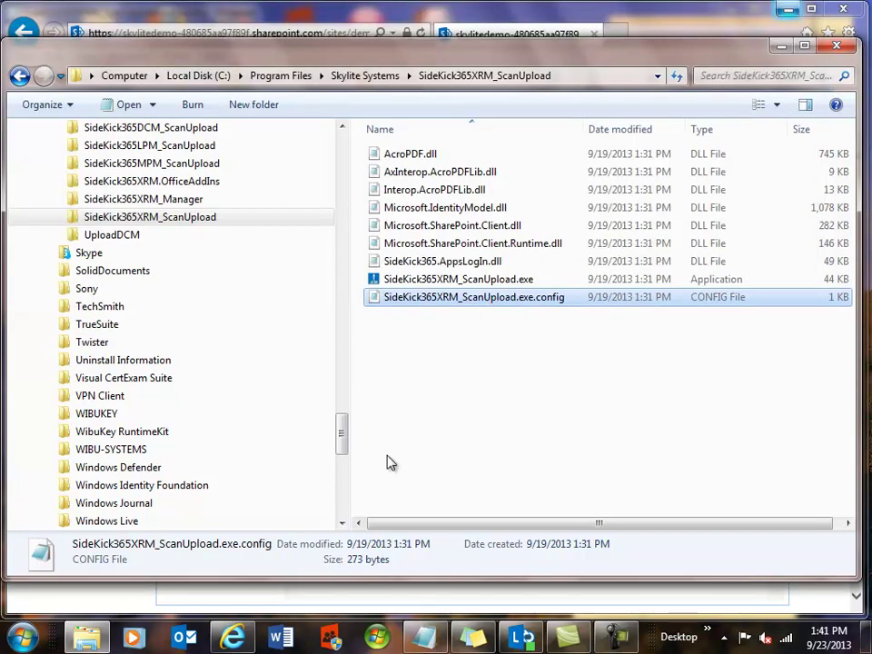
pyautogui.moveTo(230, 638)
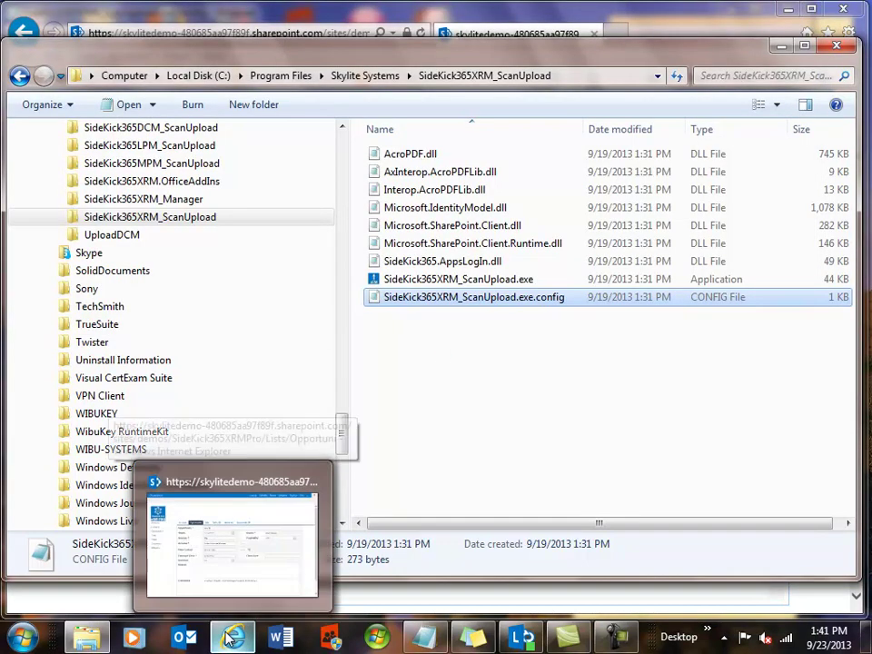
pyautogui.click(222, 575)
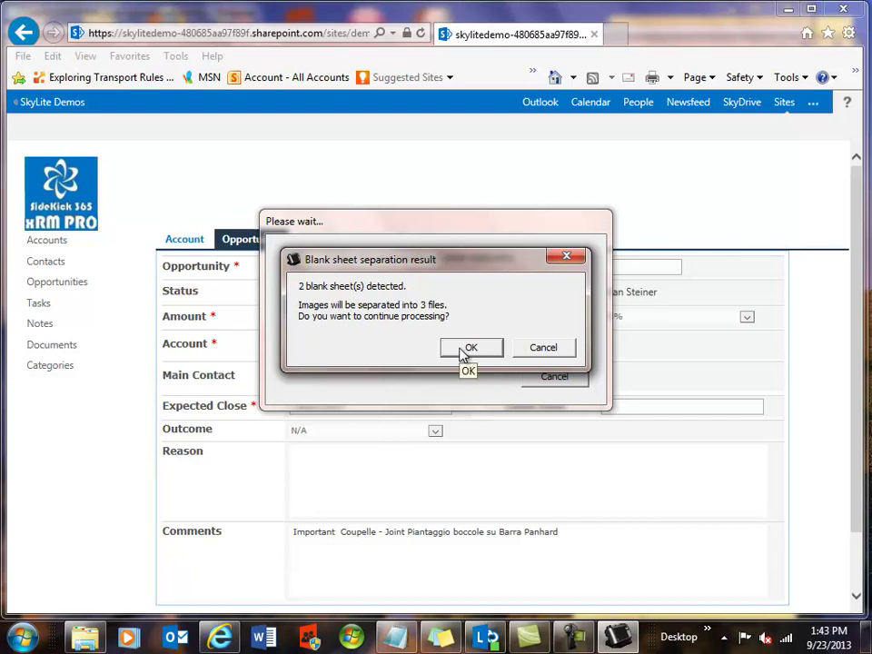
# Accept splitting the scan into 3 files at the 2 detected blank sheets
pyautogui.click(470, 347)
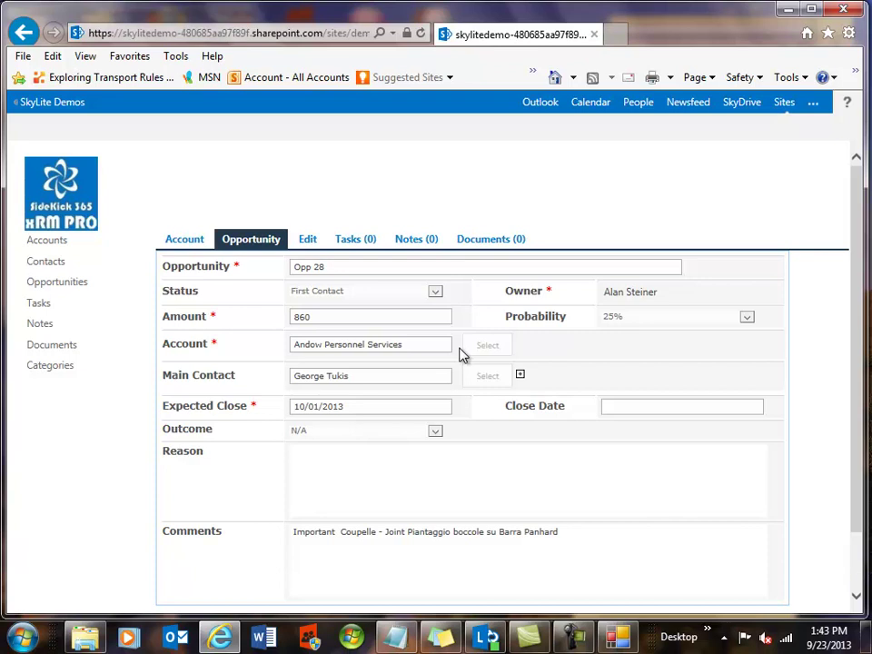
# Sign in to ScanUpload with the organizational account e-mail and password, ticking Keep me signed in
pyautogui.click(618, 633)
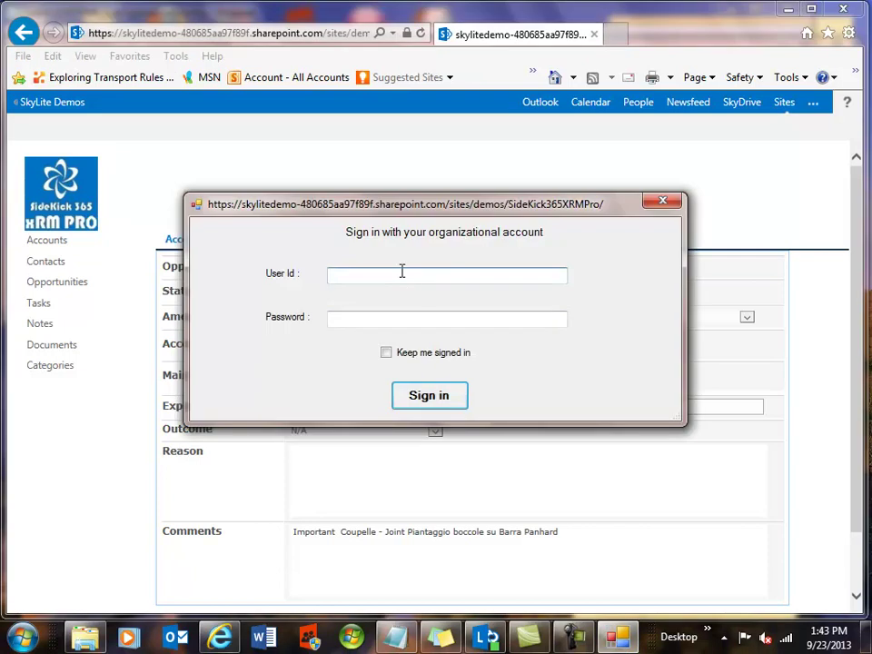
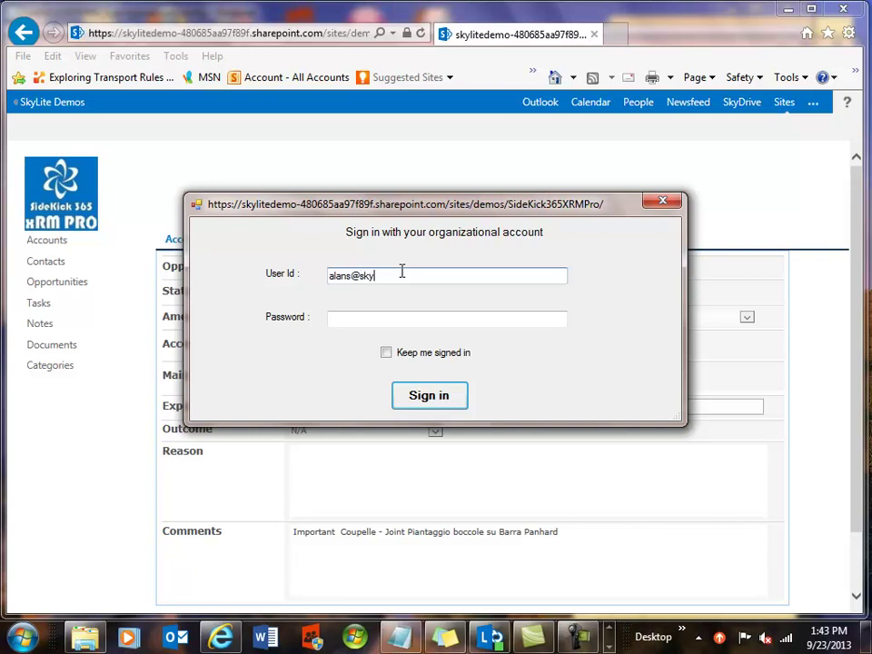
pyautogui.click(403, 319)
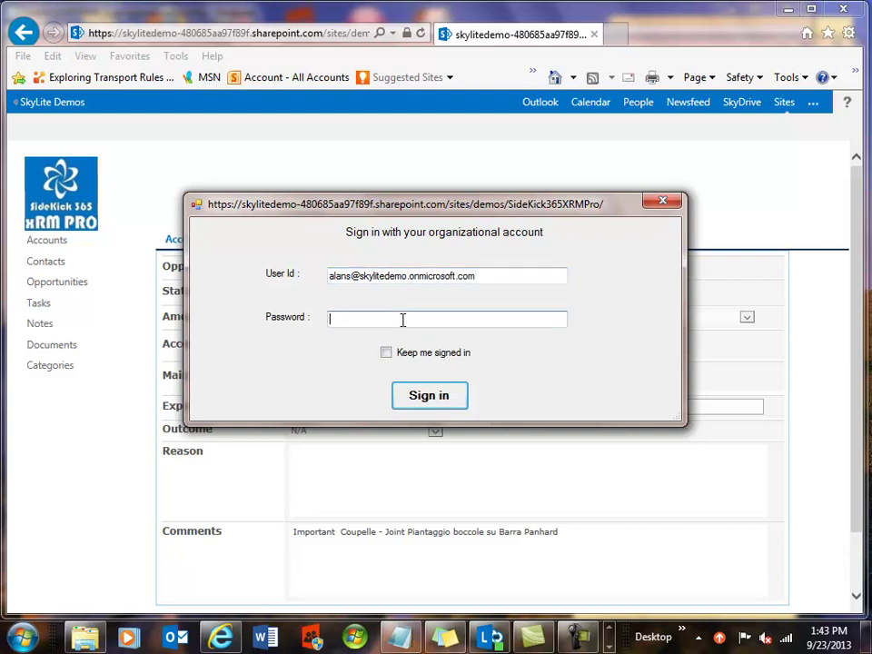
pyautogui.write('•••••••••')
pyautogui.click(386, 354)
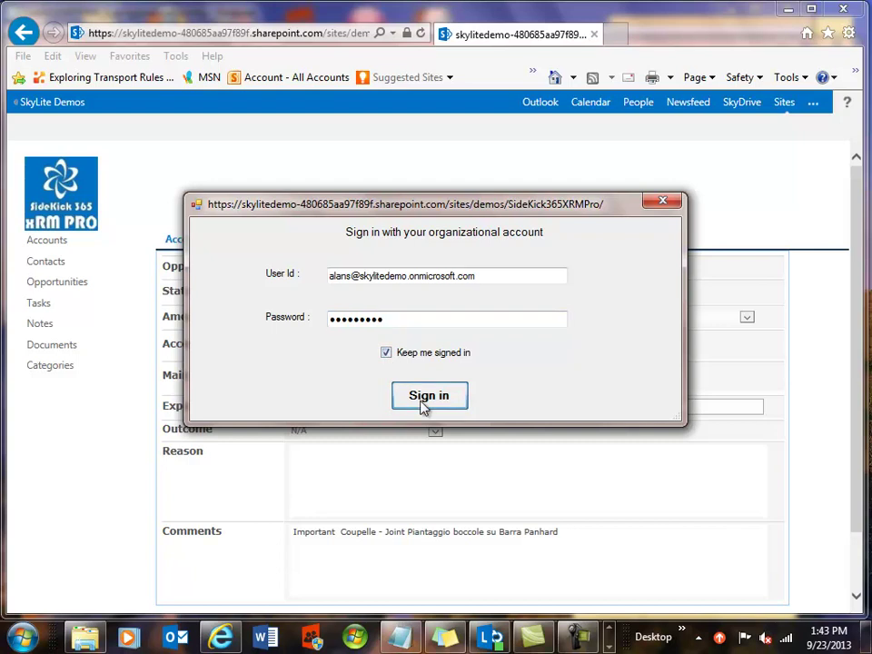
pyautogui.click(425, 399)
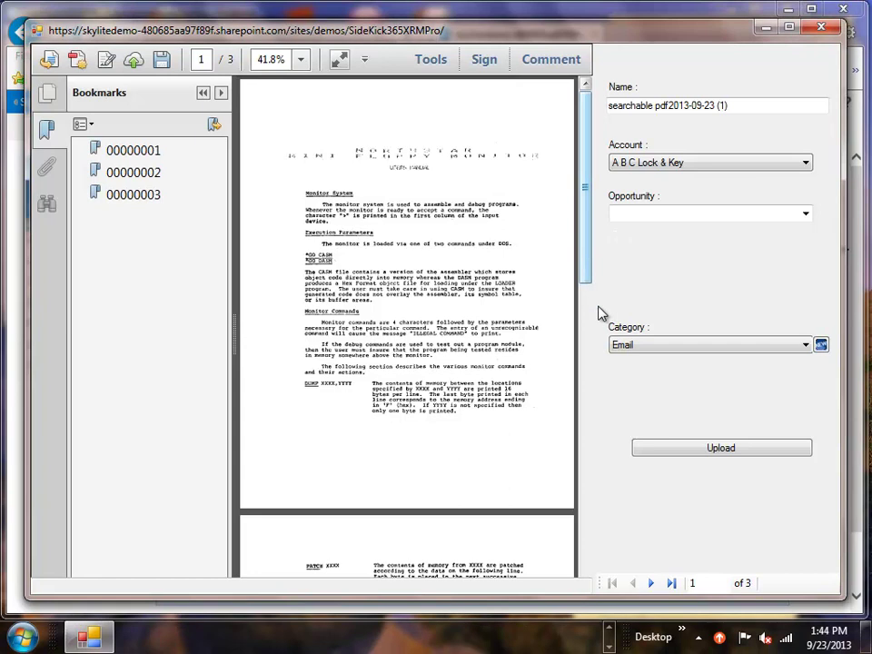
# Scroll through the three-page manual preview and back to page 1
pyautogui.scroll(-10, 599, 313)
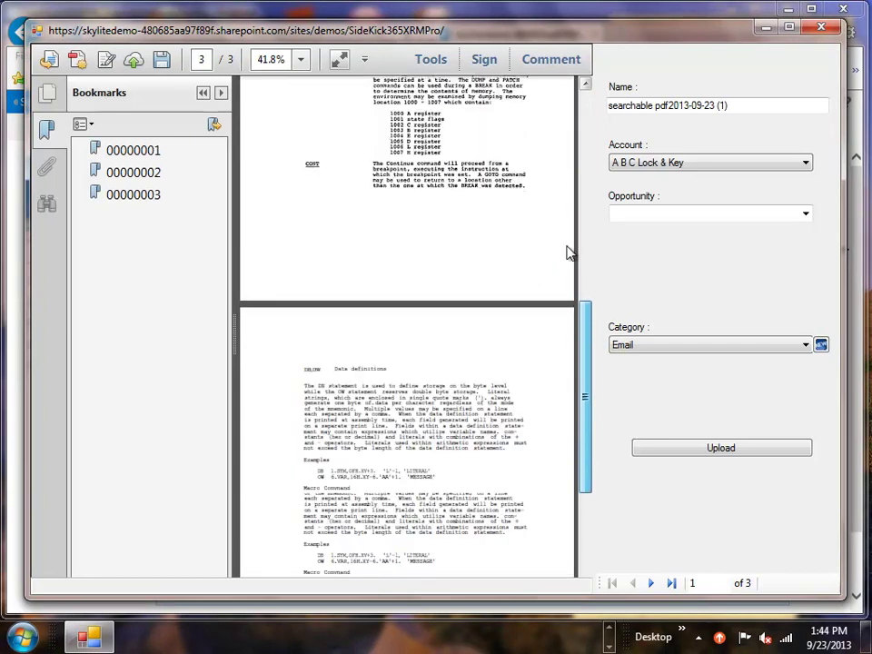
pyautogui.scroll(10, 585, 161)
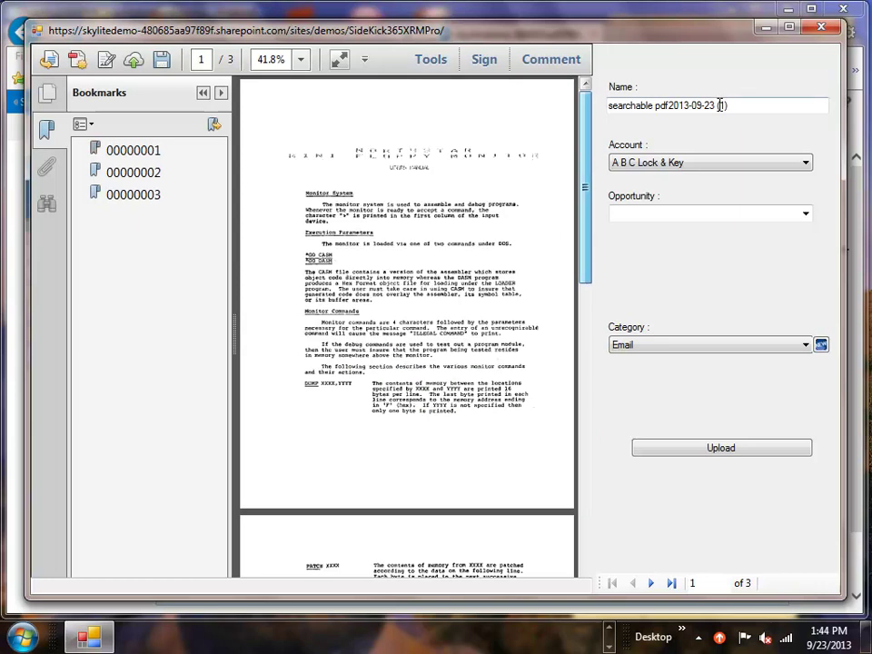
# Rename the first PDF 'Manual' and link it to A Limousine Service and Opp 2, leaving Category Email
pyautogui.moveTo(735, 106); pyautogui.dragTo(609, 110)
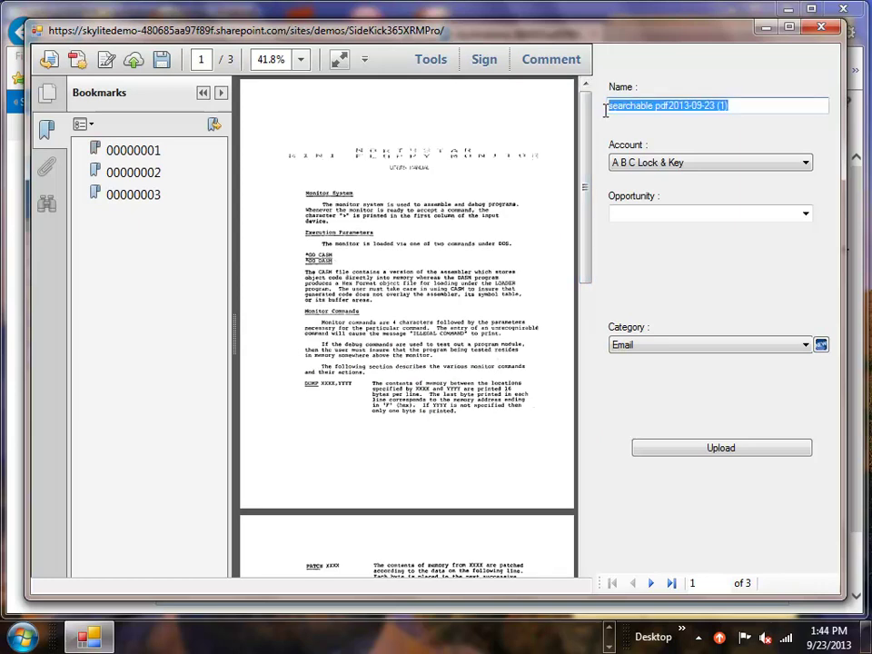
pyautogui.write('Manual')
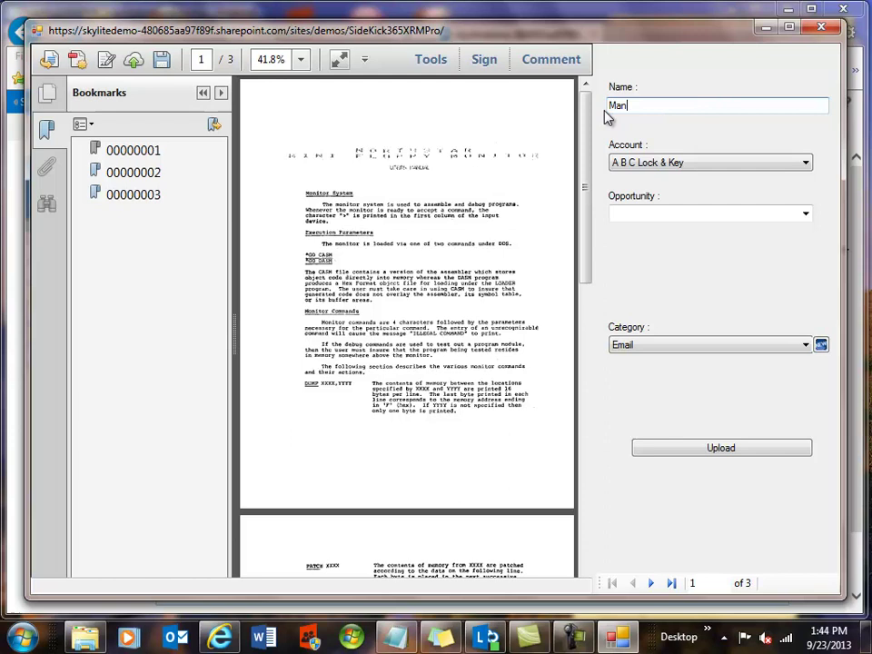
pyautogui.click(806, 164)
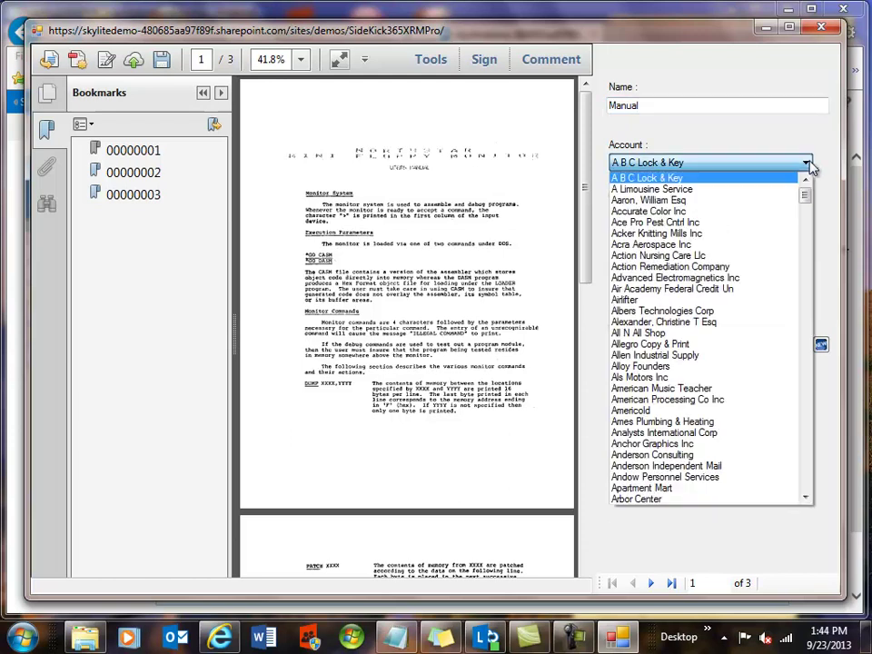
pyautogui.click(690, 193)
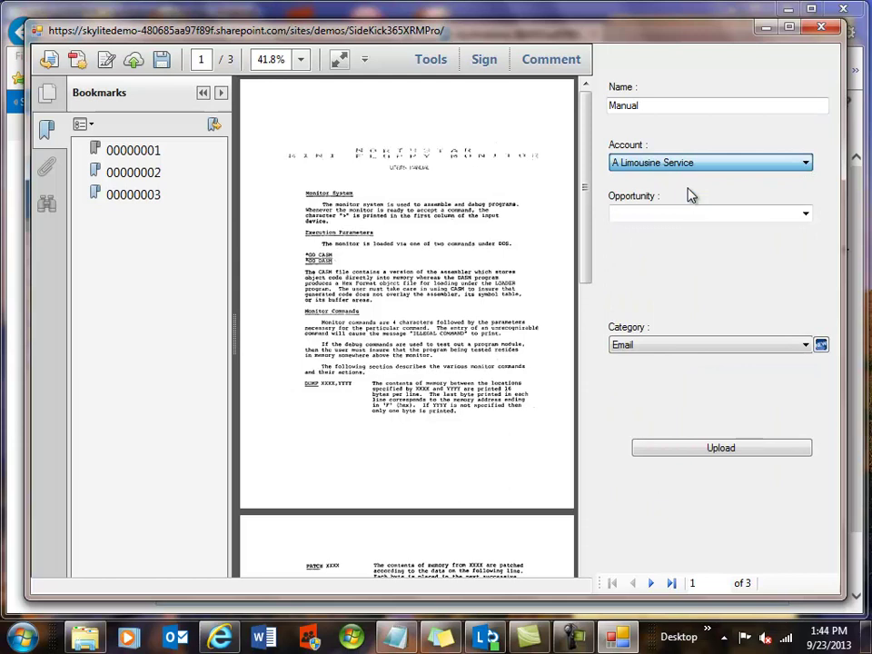
pyautogui.click(804, 216)
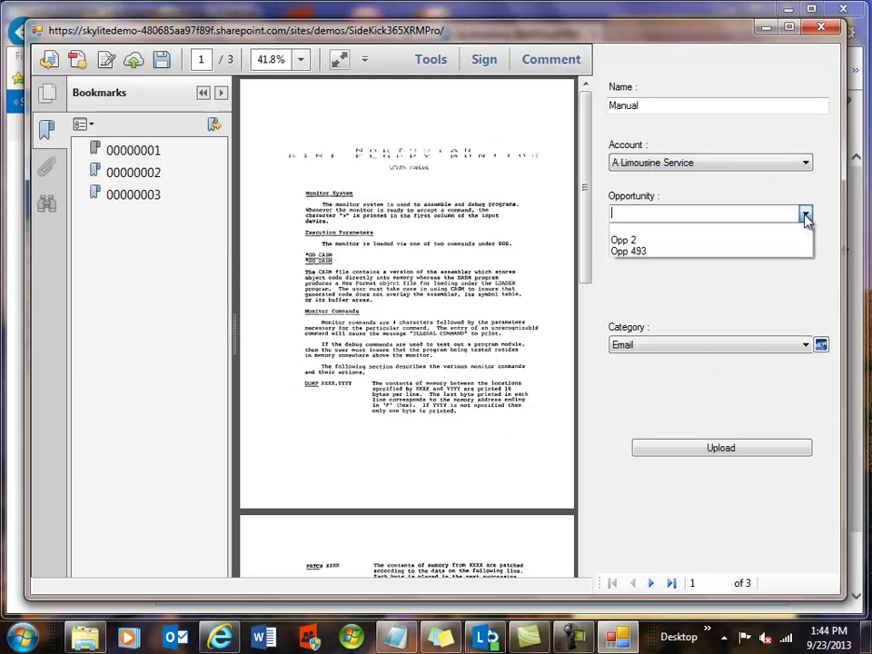
pyautogui.click(639, 240)
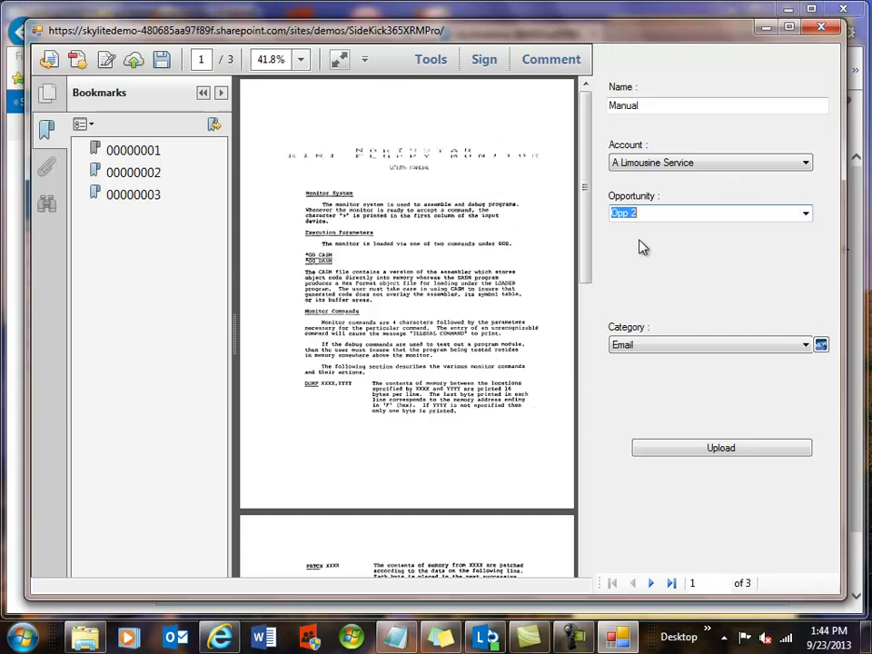
pyautogui.click(807, 349)
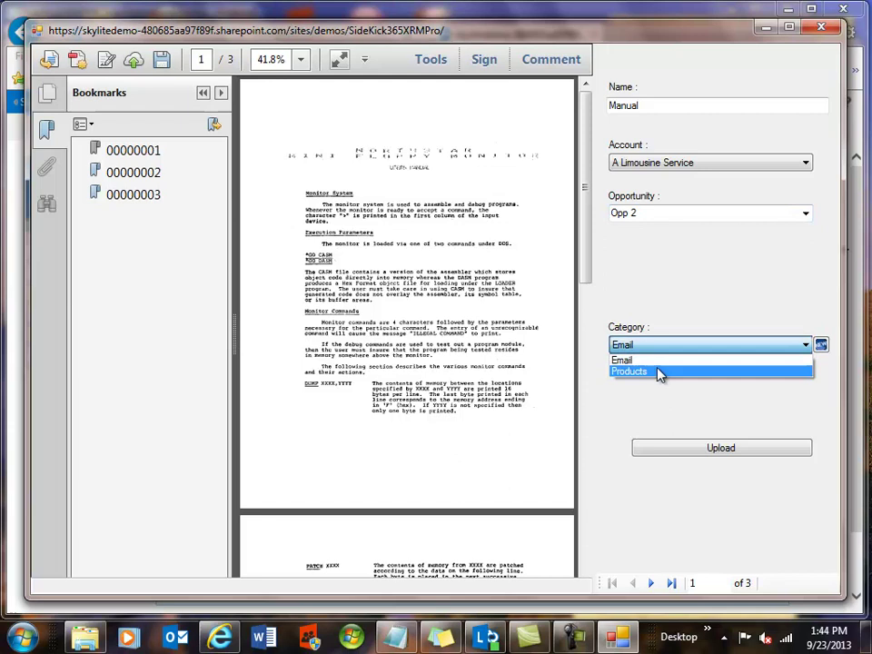
pyautogui.click(821, 348)
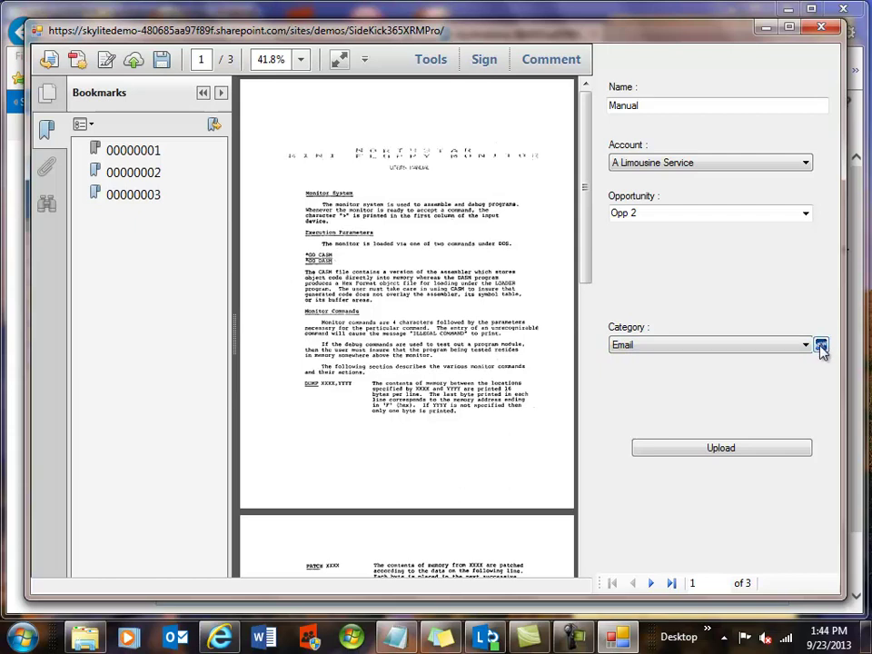
# Create a new document category named 'Manual'
pyautogui.click(821, 347)
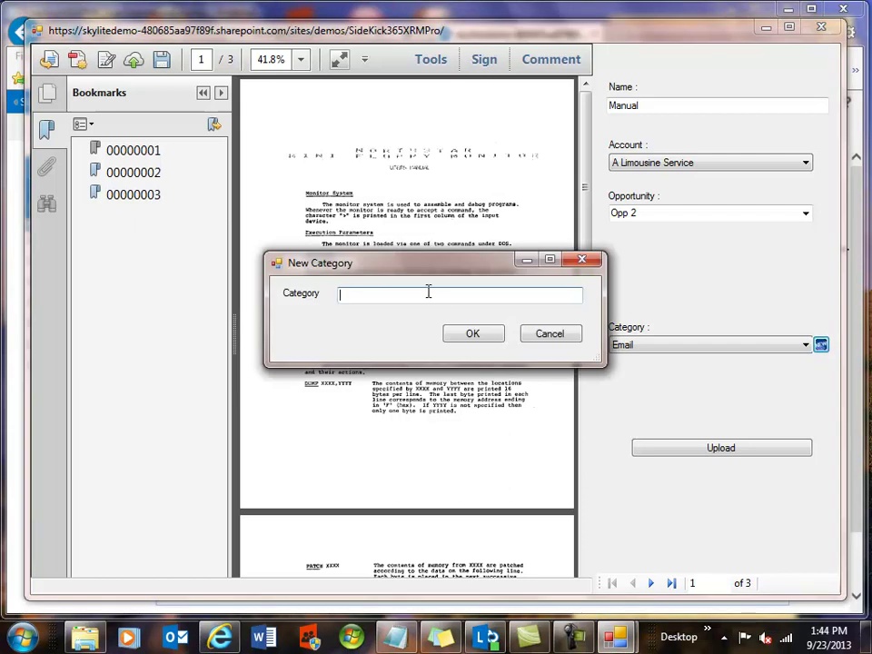
pyautogui.write('Manual')
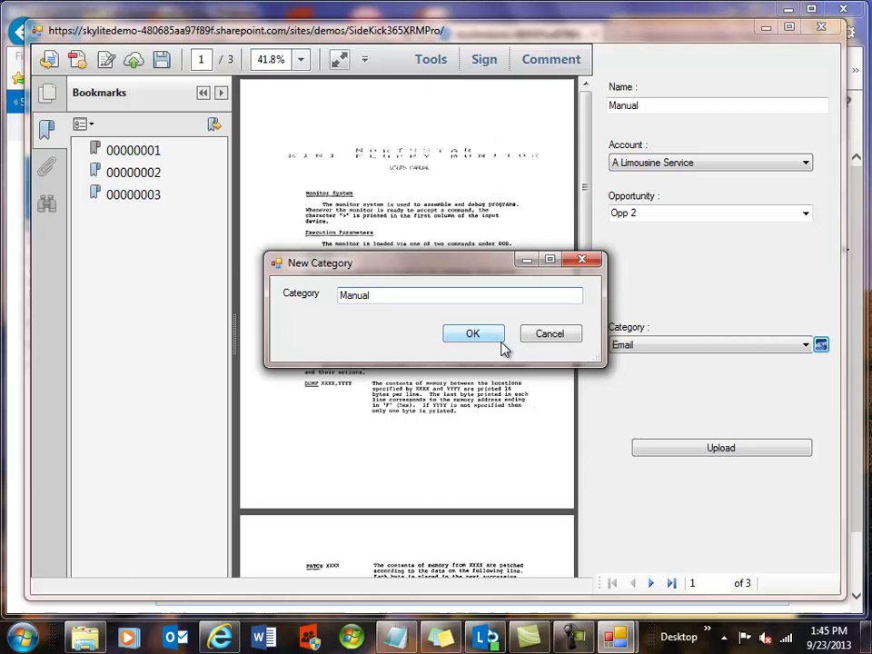
pyautogui.click(474, 333)
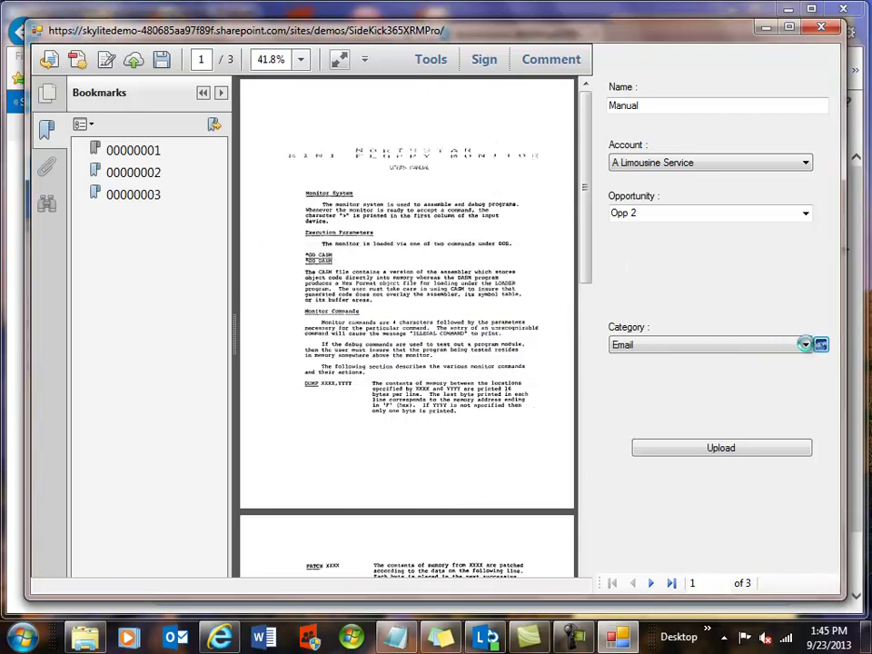
# Set the PDF's category to Manual and re-select A Limousine Service and Opp 2
pyautogui.click(806, 346)
pyautogui.click(676, 372)
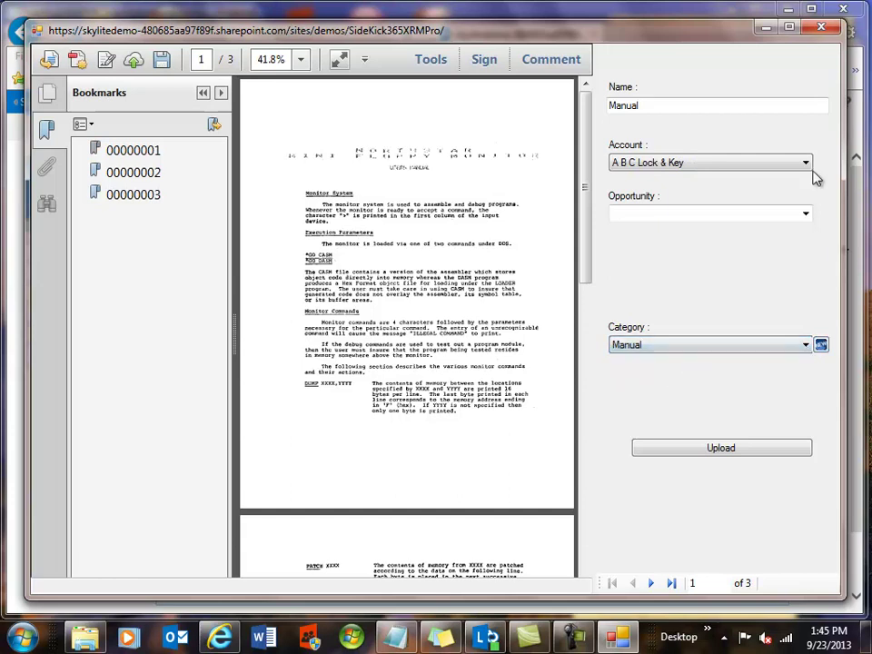
pyautogui.click(690, 162)
pyautogui.click(688, 190)
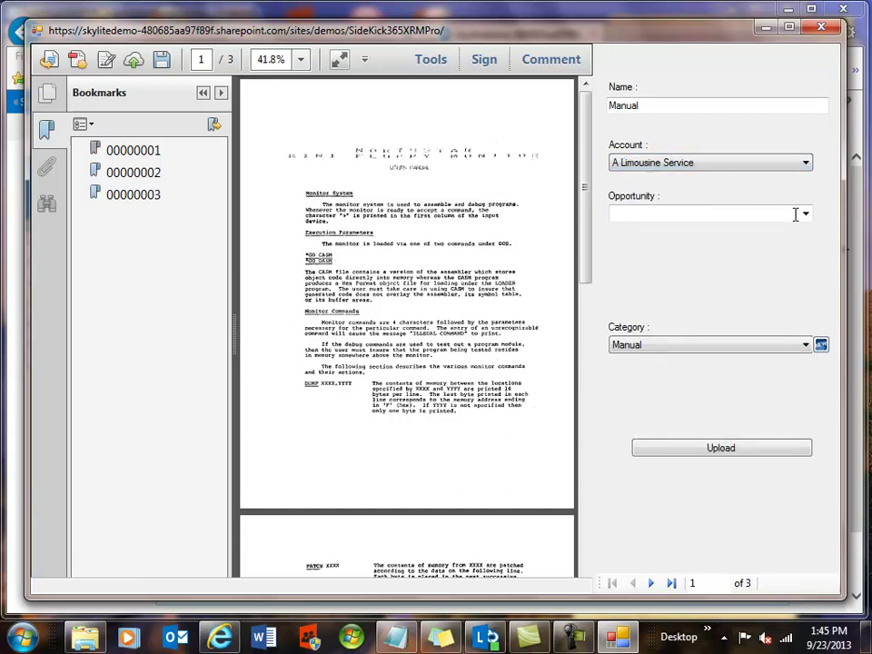
pyautogui.click(806, 217)
pyautogui.click(676, 241)
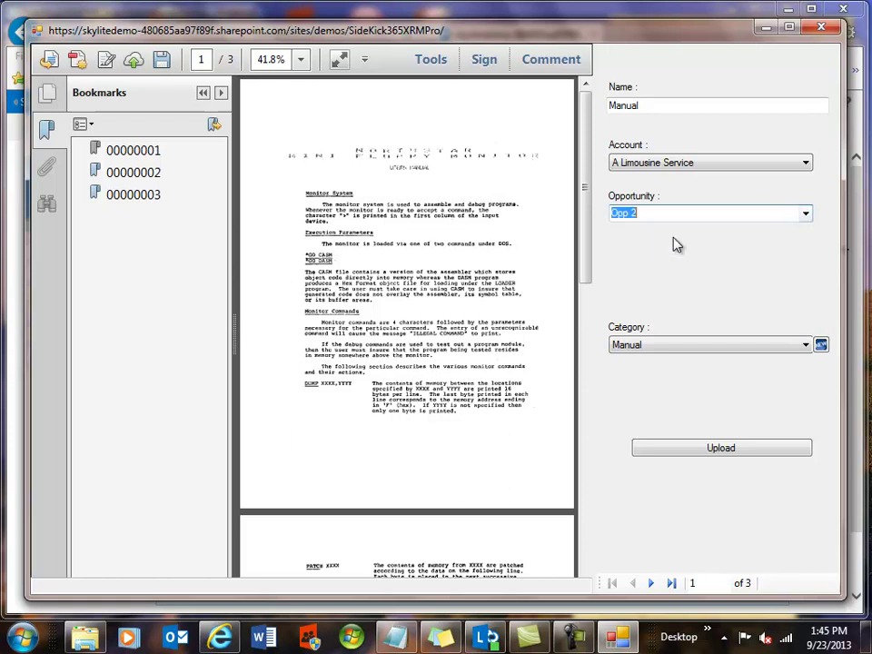
# Set Category to Products for the second (muffin) and third (Spaghetti Carbonara) PDFs
pyautogui.click(650, 584)
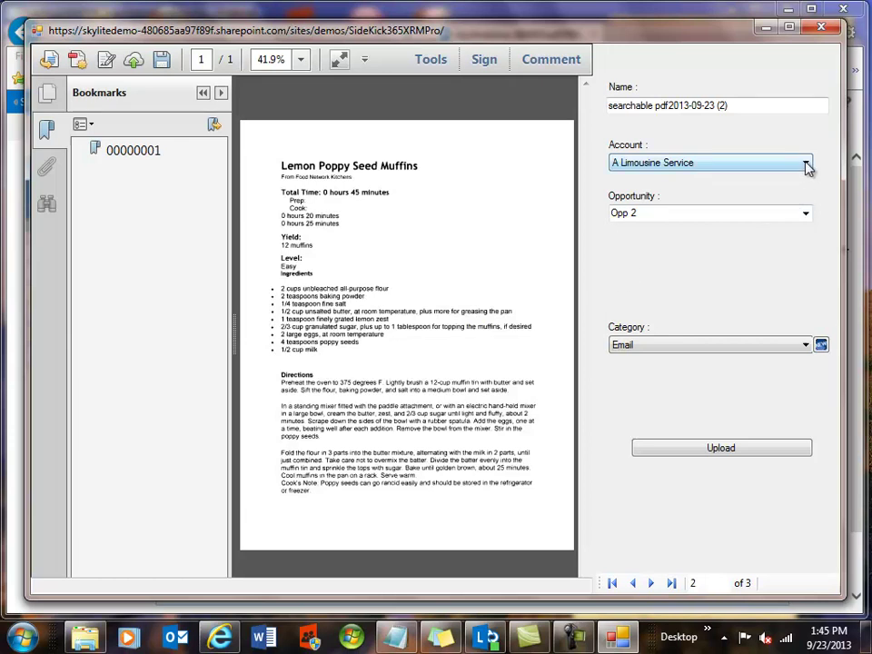
pyautogui.click(806, 345)
pyautogui.click(676, 382)
pyautogui.click(651, 586)
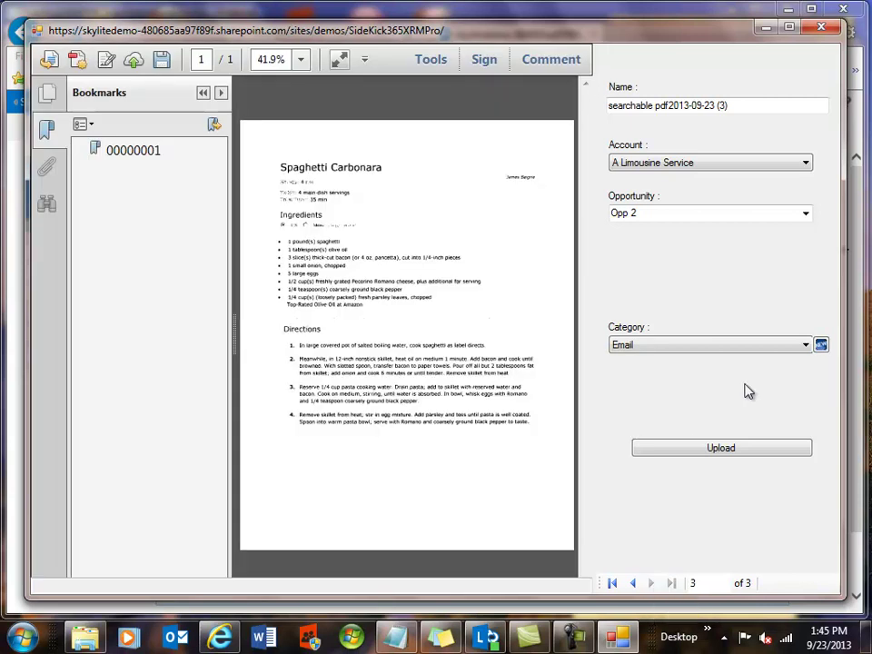
pyautogui.click(804, 346)
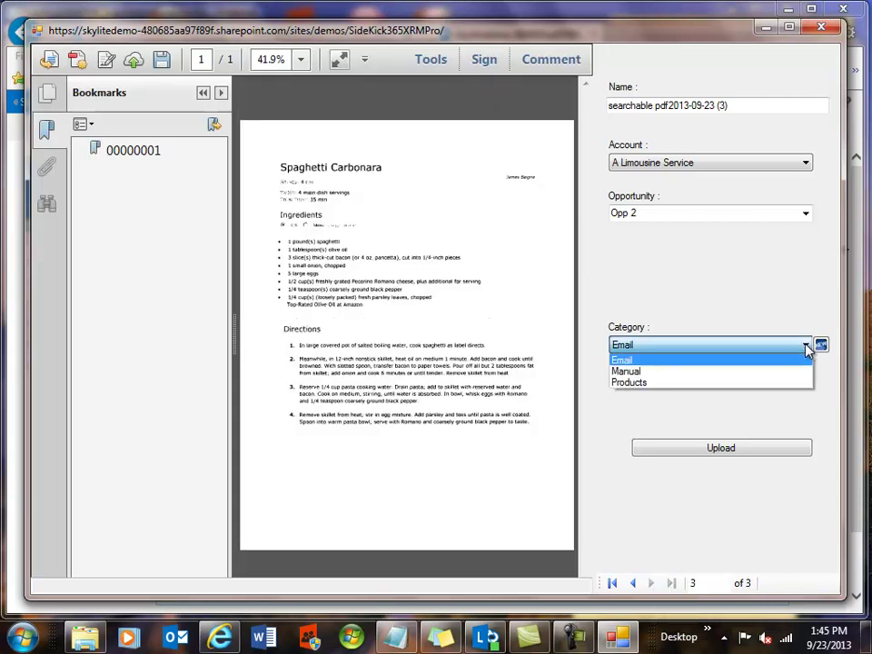
pyautogui.click(662, 383)
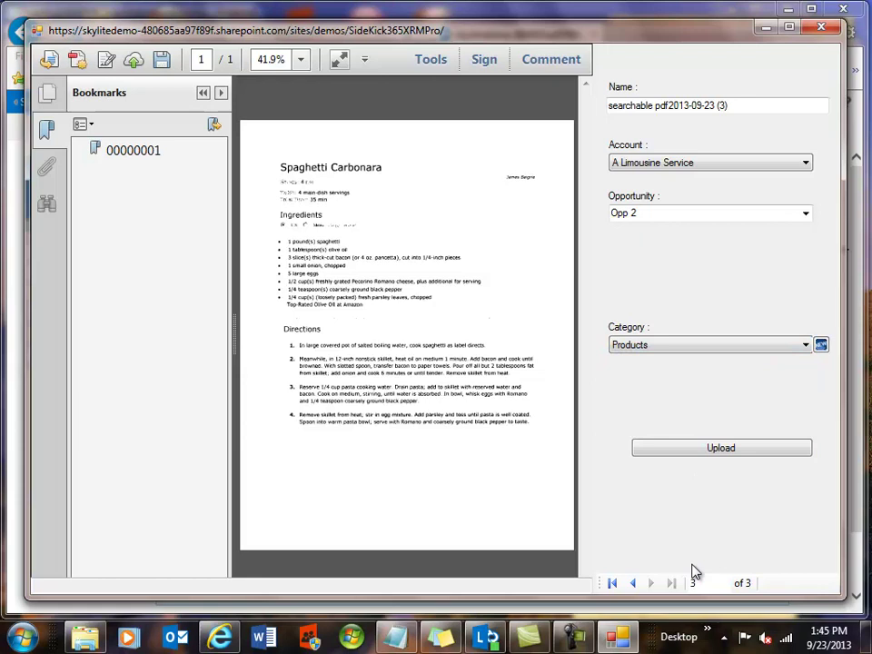
# Rename the second scan, the muffin recipe, to 'Poppy Seed Recipe'
pyautogui.click(633, 585)
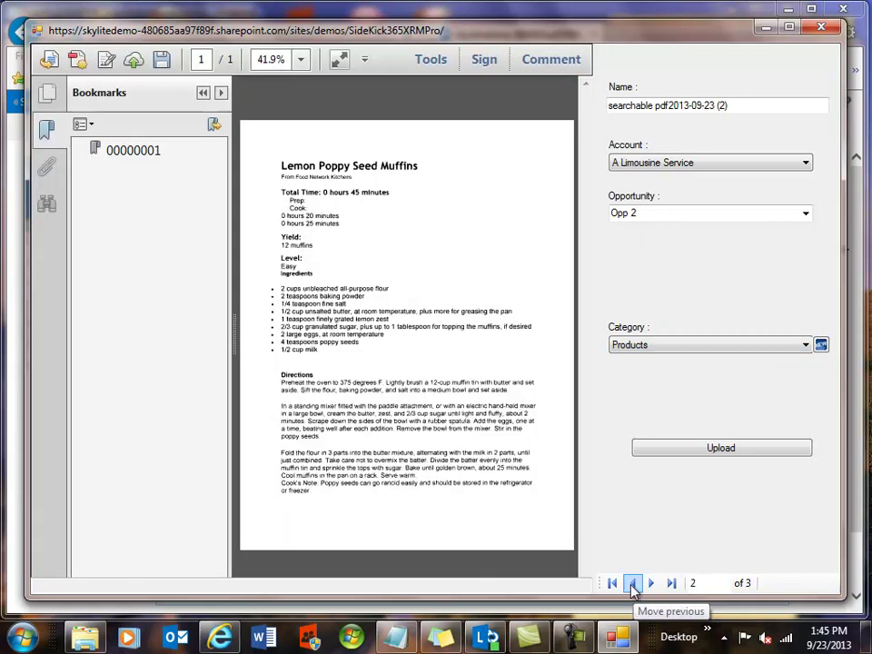
pyautogui.click(632, 585)
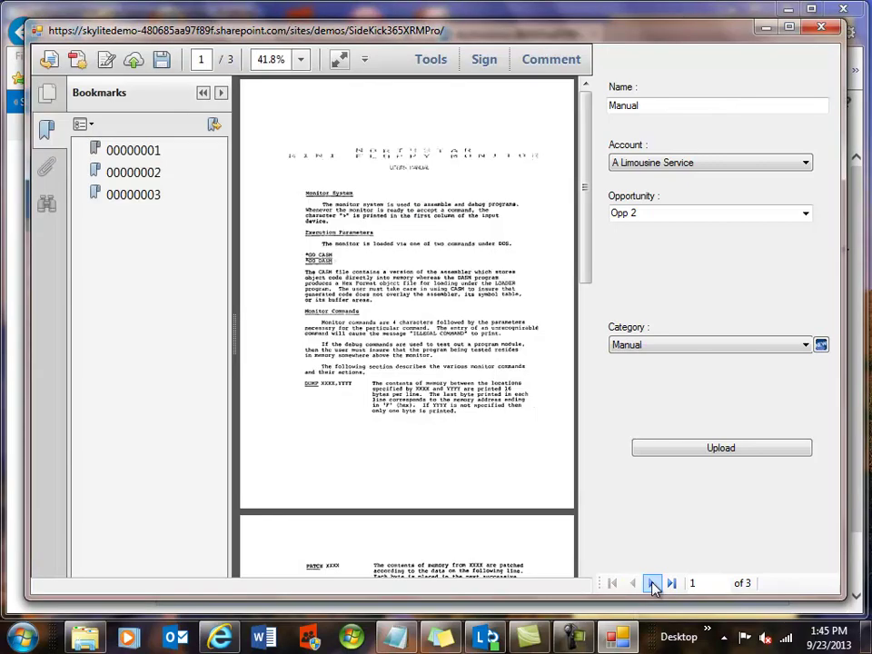
pyautogui.click(652, 584)
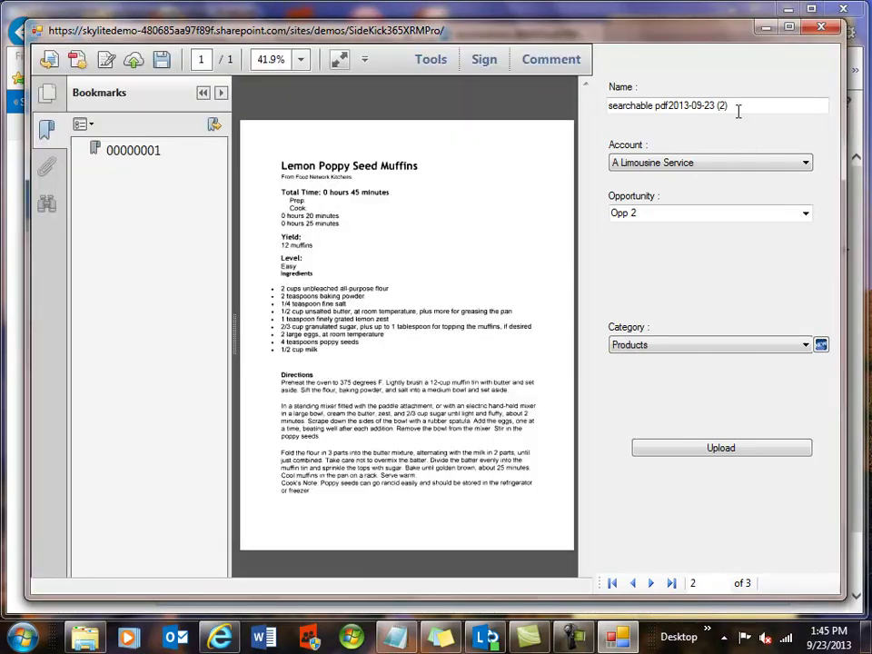
pyautogui.moveTo(732, 107); pyautogui.dragTo(608, 114)
pyautogui.write('P')
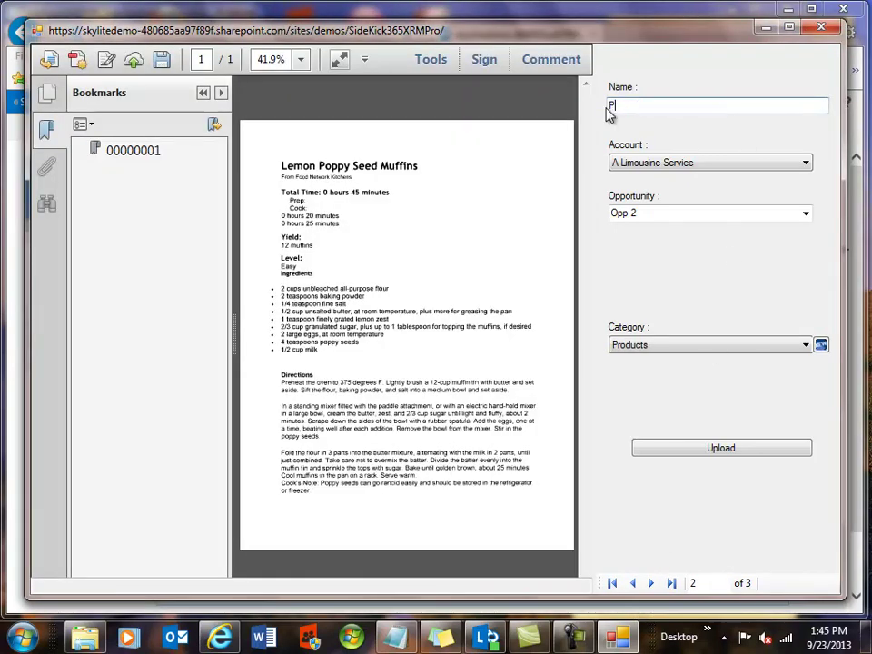
pyautogui.write('oppy Seed Recipe')
# Rename the third scan, the Spaghetti Carbonara recipe, to 'Spaghetti'
pyautogui.click(650, 582)
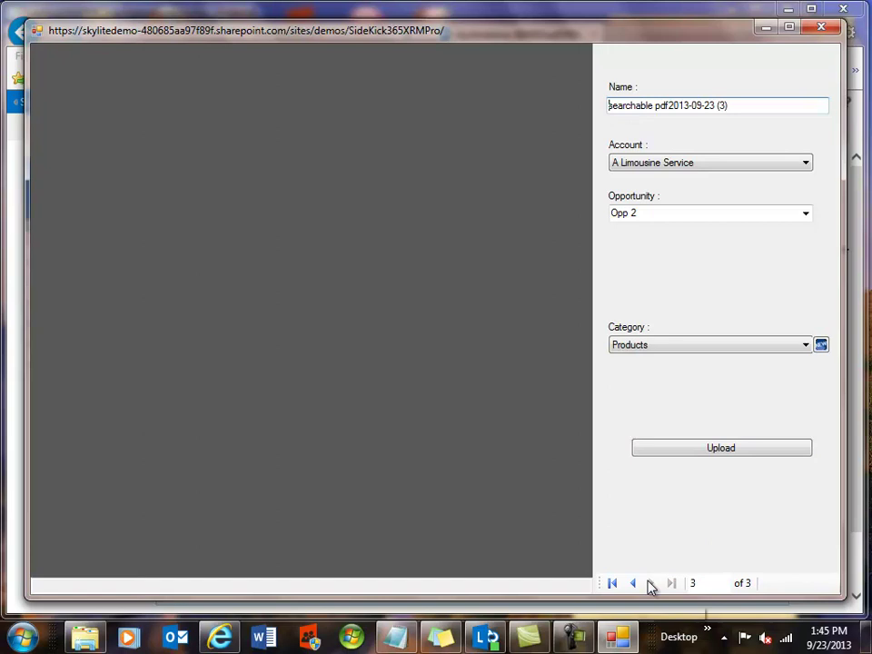
pyautogui.moveTo(739, 103); pyautogui.dragTo(603, 105)
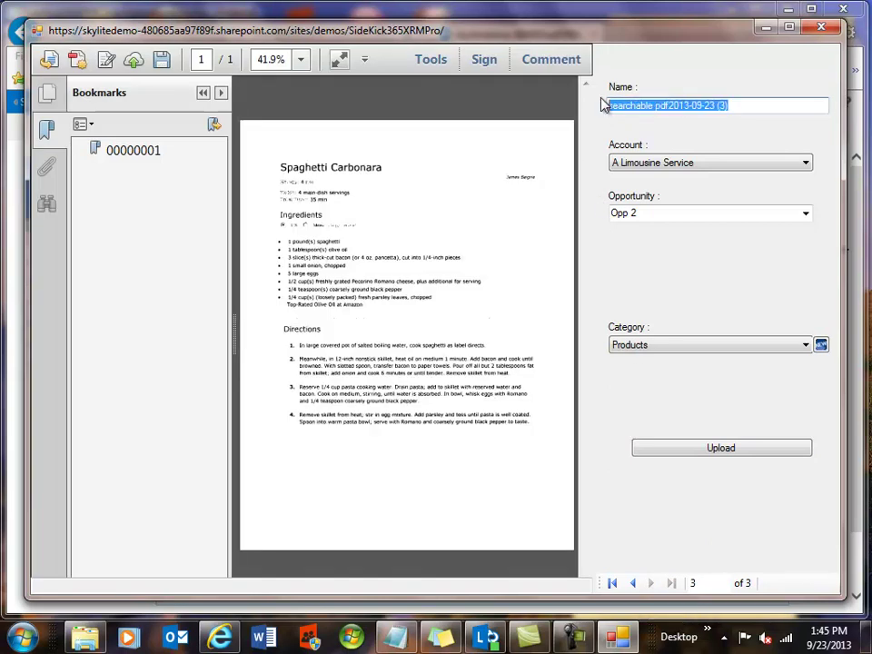
pyautogui.write('Spag')
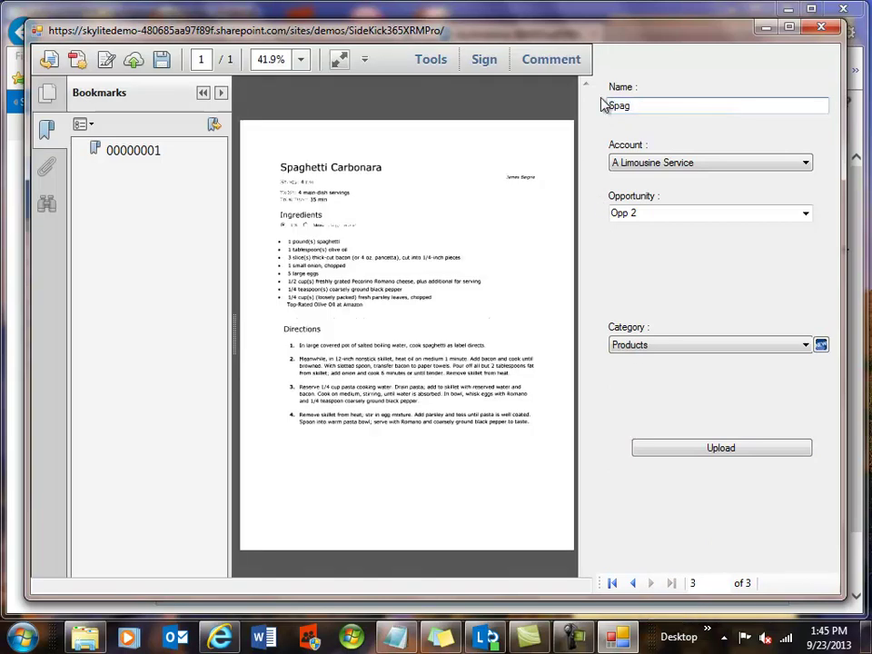
pyautogui.write('hetti')
pyautogui.press('Tab')
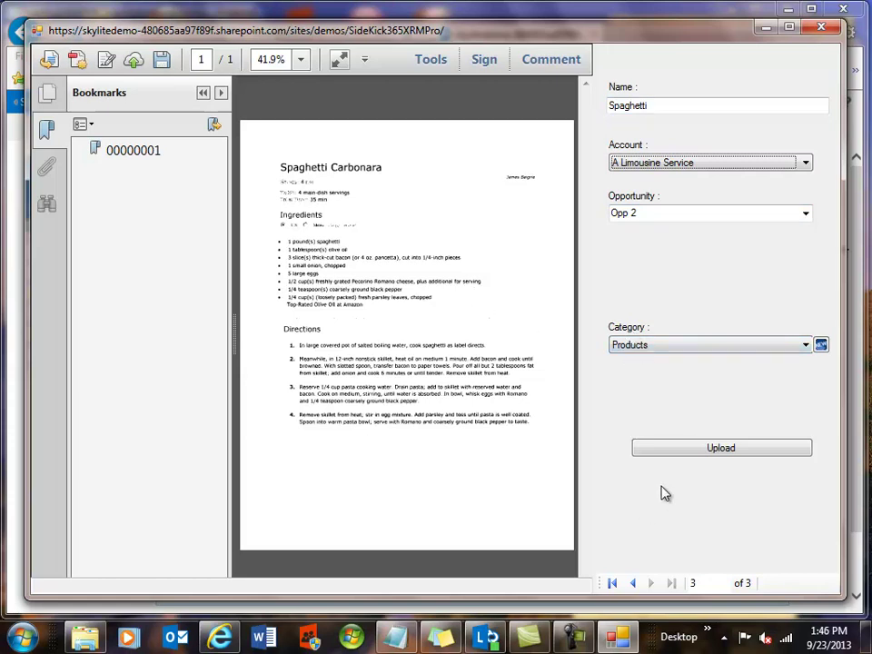
# Upload the three scans and acknowledge the '3 files loaded successfully' message
pyautogui.click(710, 448)
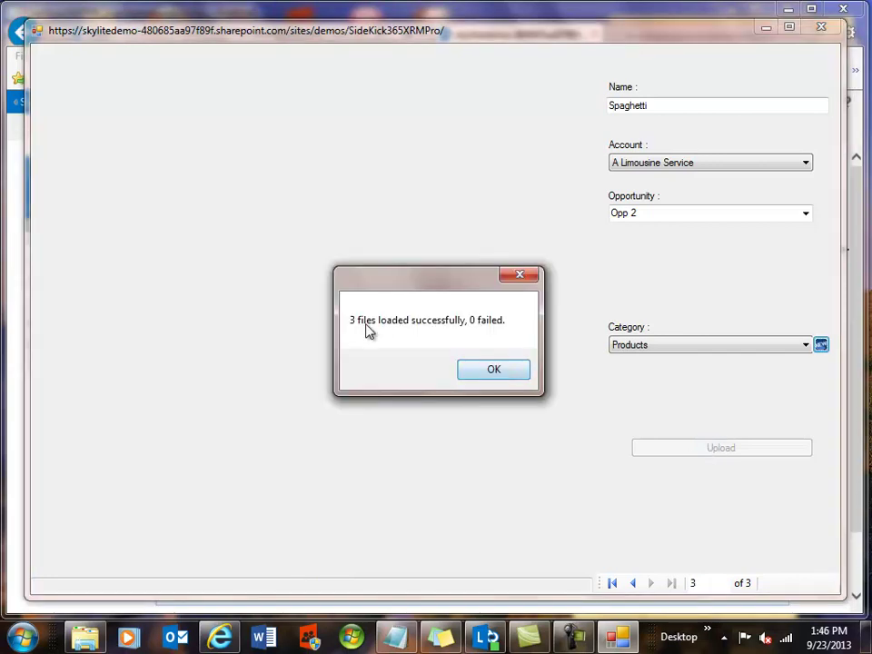
pyautogui.click(485, 370)
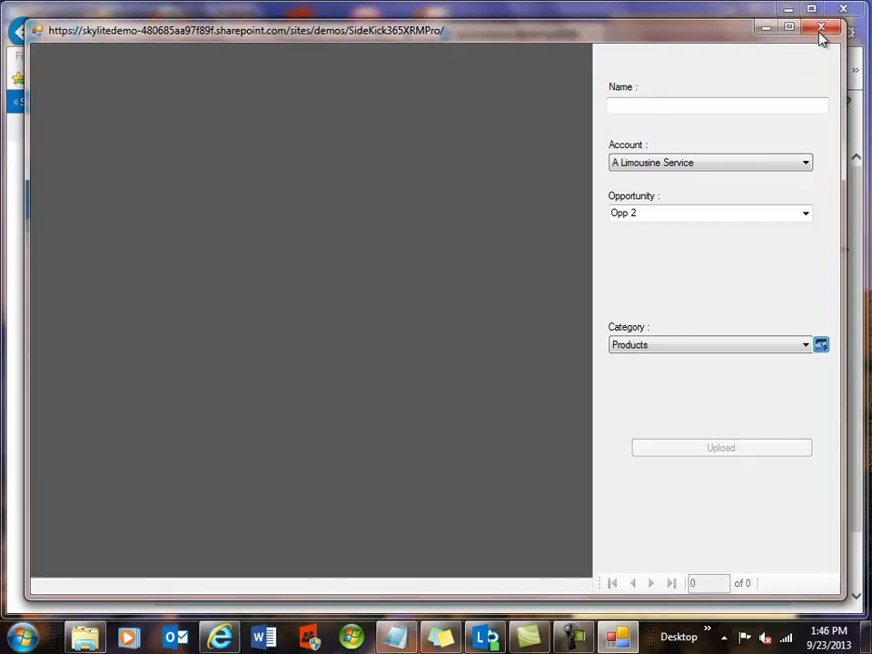
# Close the scan upload window and open the A Limousine Service opportunity Opp 2 from Opportunities
pyautogui.click(821, 27)
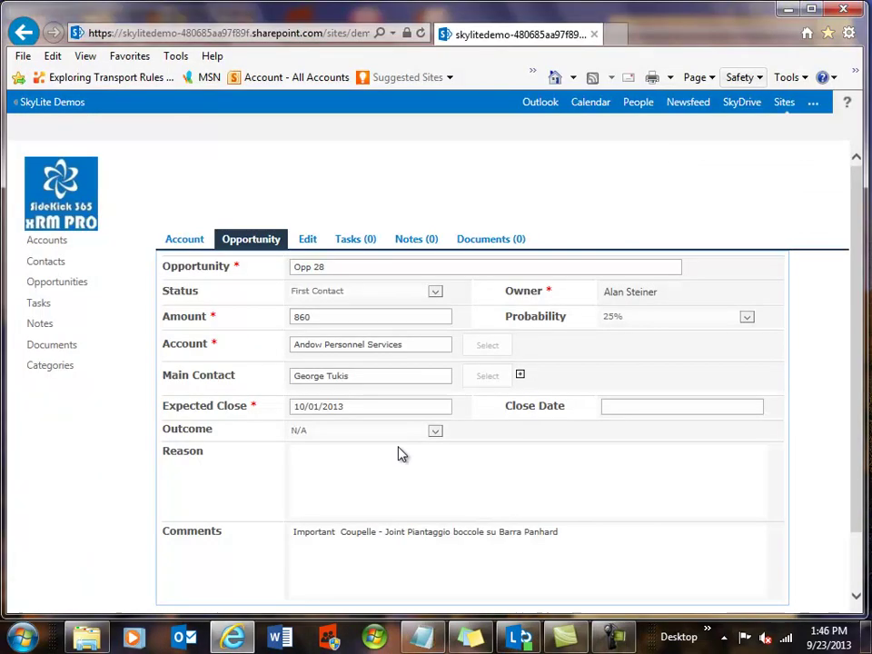
pyautogui.click(48, 290)
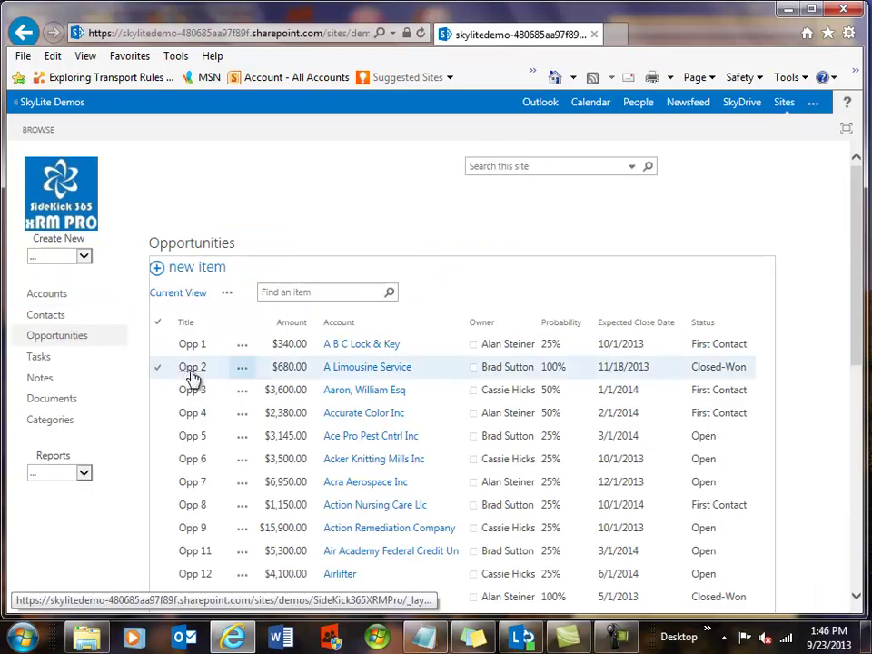
pyautogui.click(193, 368)
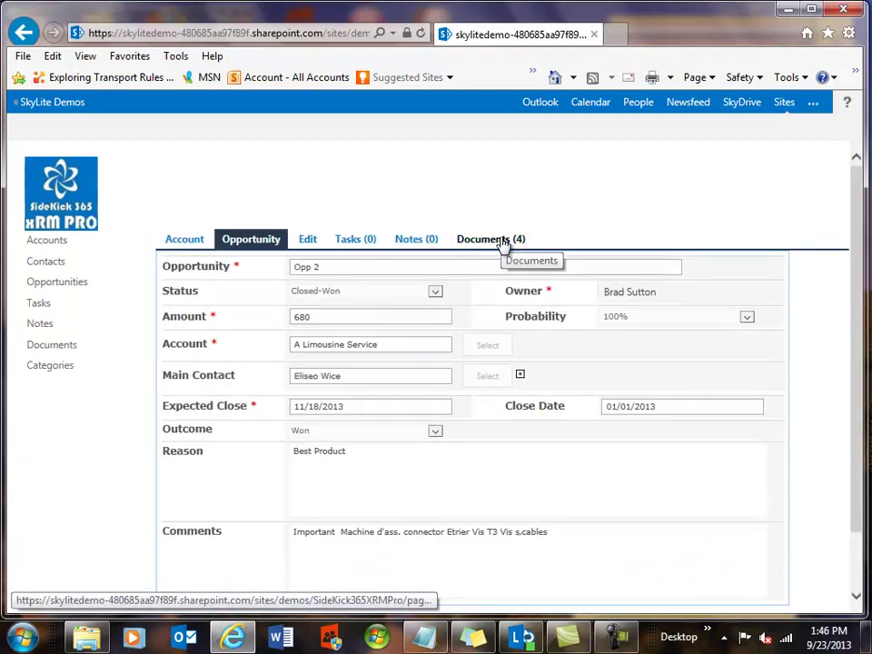
# Show Opp 2's Documents (4) tab and look through the 3-page Manual PDF
pyautogui.click(502, 244)
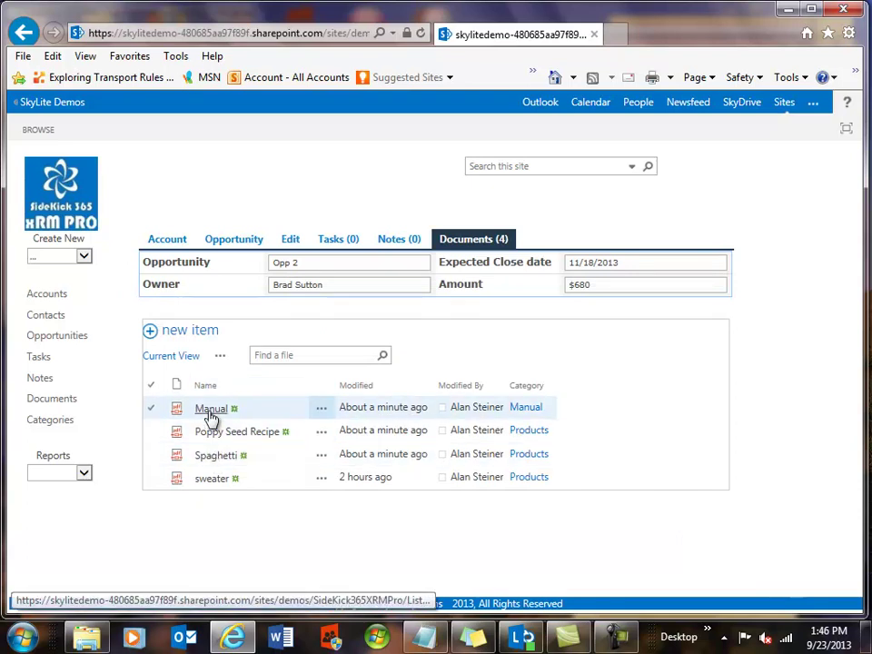
pyautogui.click(210, 411)
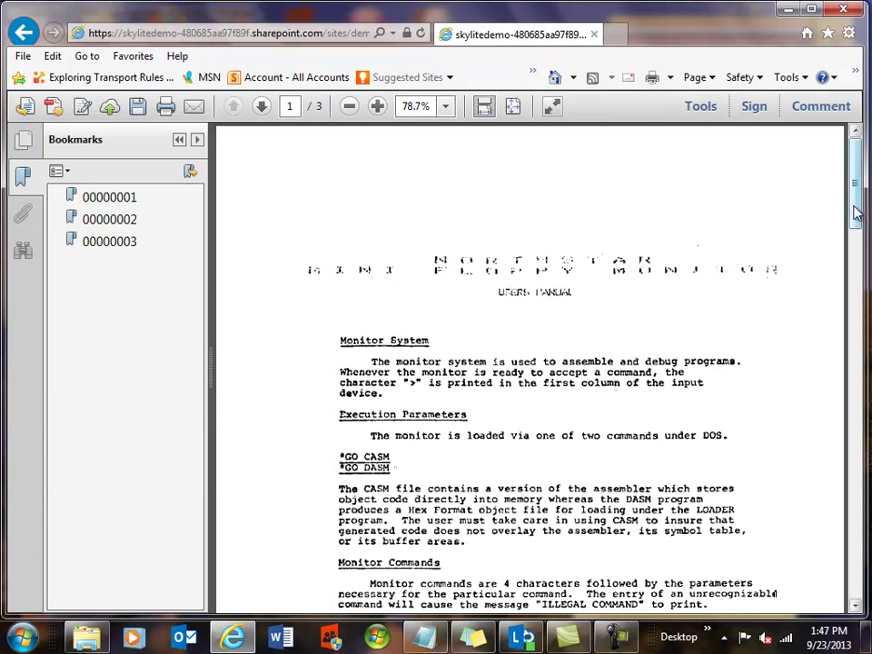
pyautogui.moveTo(855, 212); pyautogui.dragTo(854, 182)
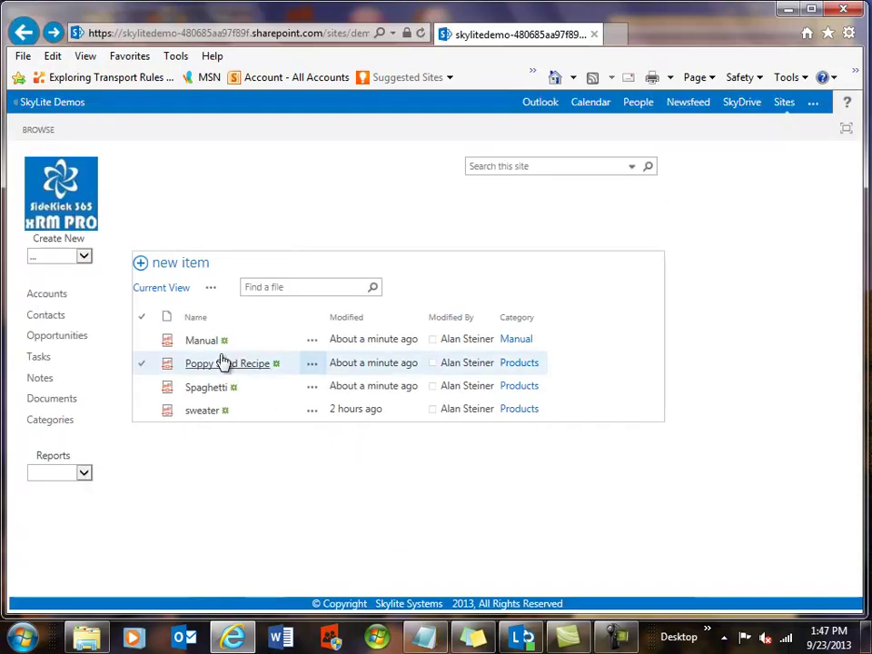
# Return from the Poppy Seed Recipe PDF, view the one-page sweater size chart, then return to Opp 2's documents
pyautogui.click(224, 366)
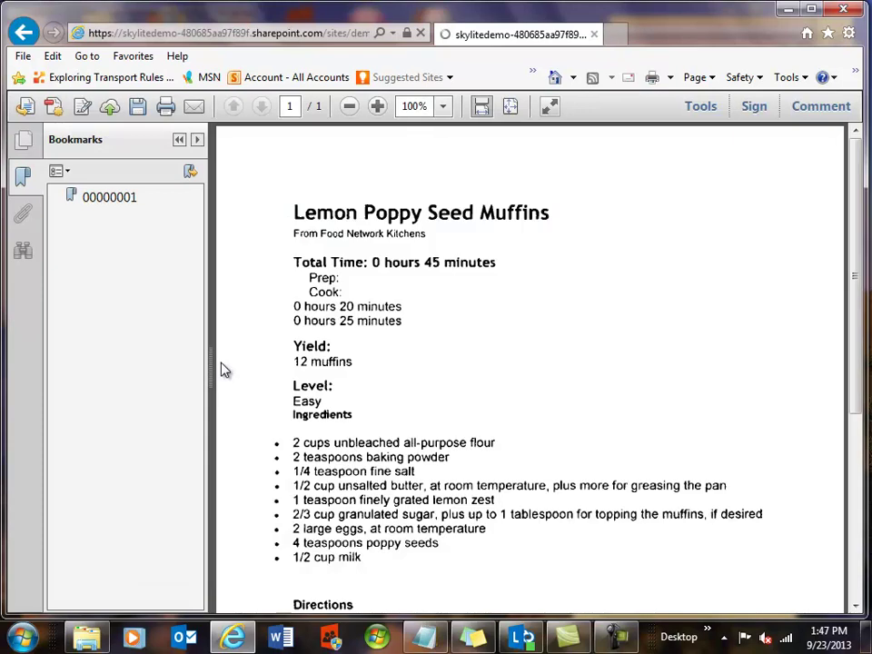
pyautogui.click(20, 33)
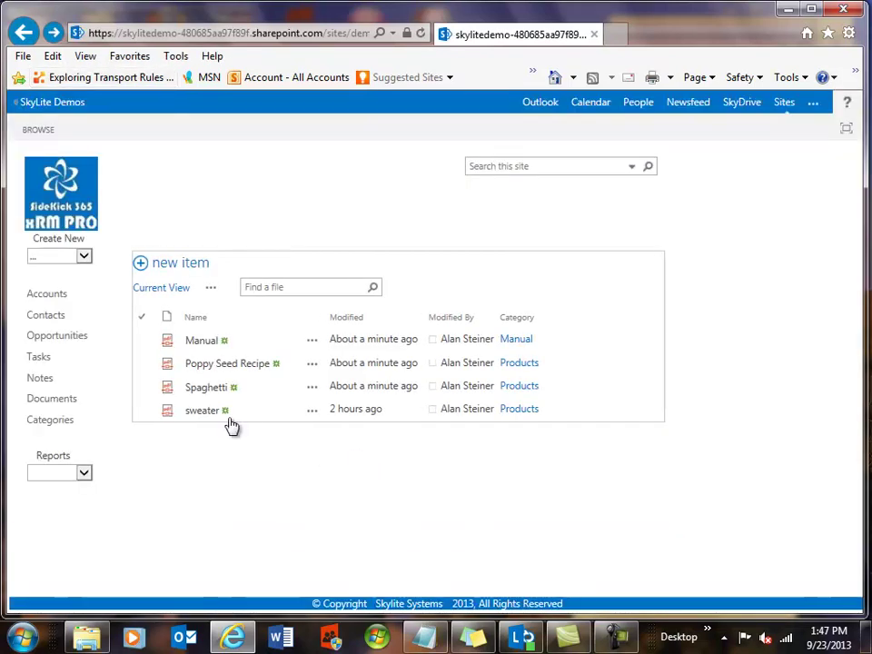
pyautogui.click(218, 481)
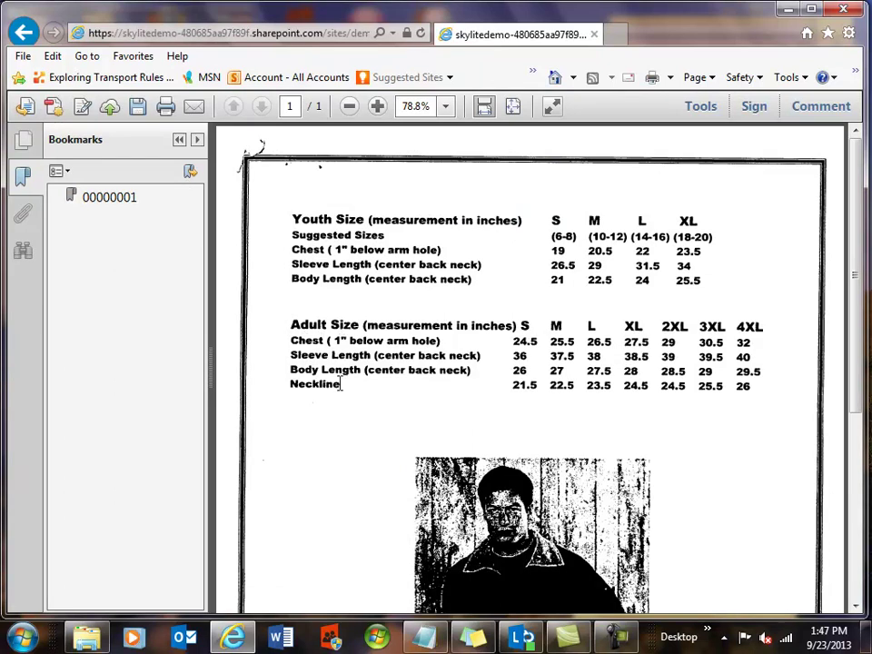
pyautogui.click(25, 31)
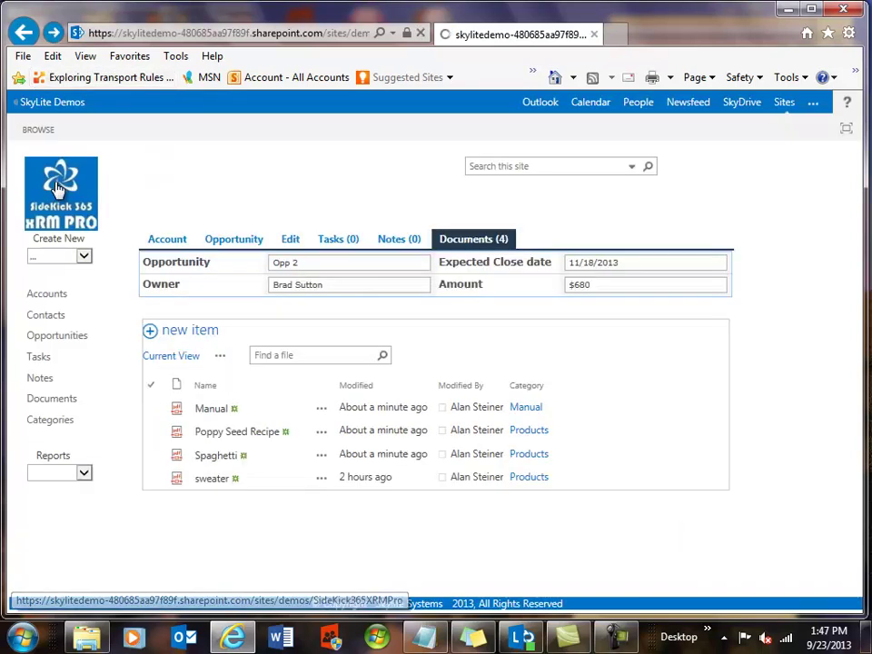
# From the home page, search the whole site for 'adult', finding the sweater PDF under Opportunity2
pyautogui.click(56, 187)
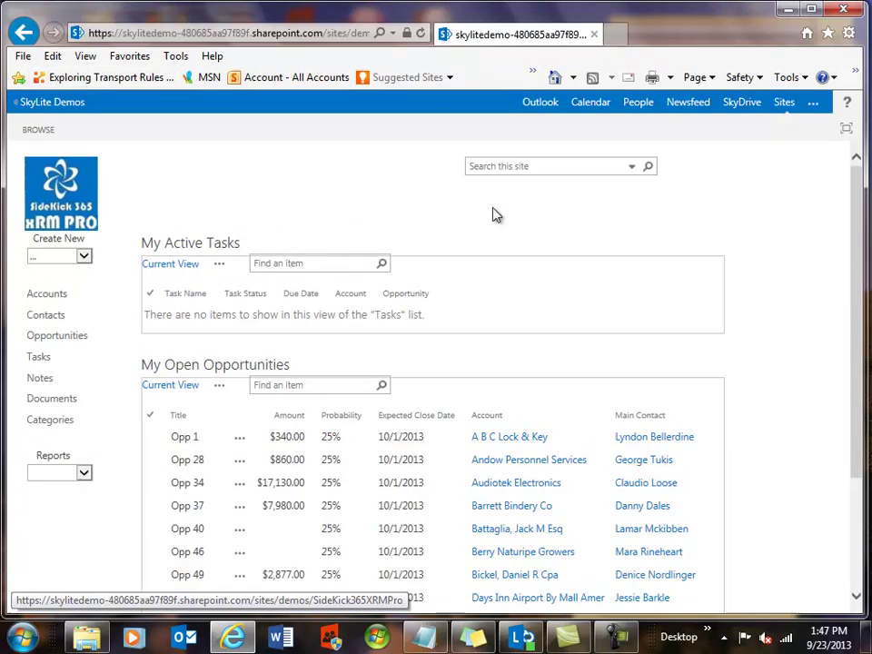
pyautogui.click(508, 167)
pyautogui.write('ad')
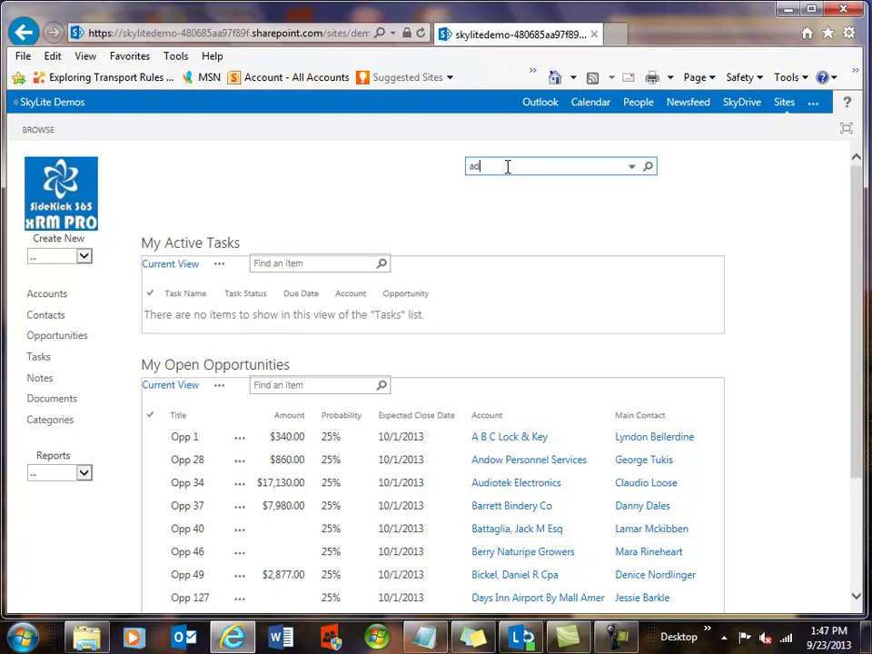
pyautogui.write('ult')
pyautogui.click(648, 167)
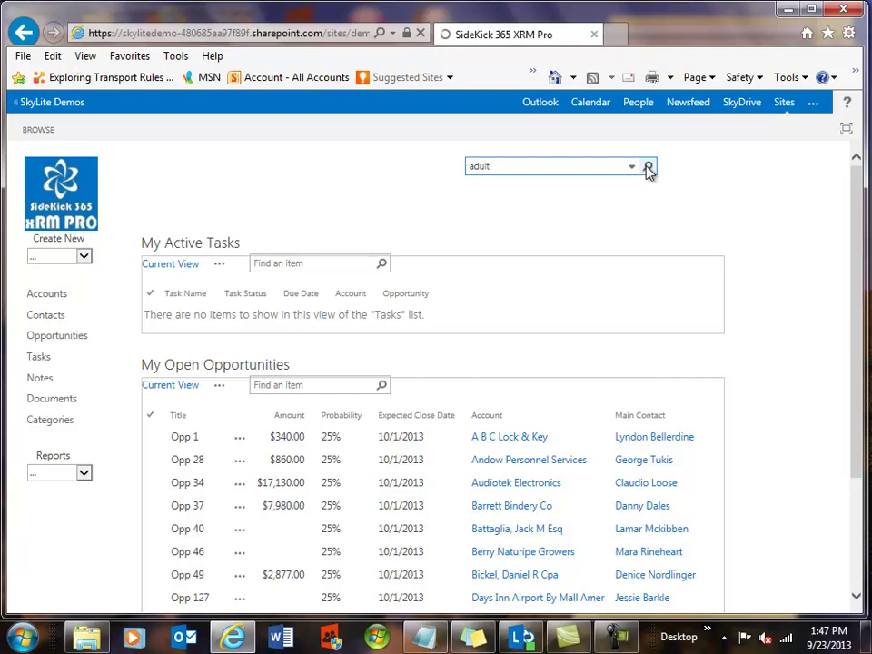
pyautogui.moveTo(205, 302)
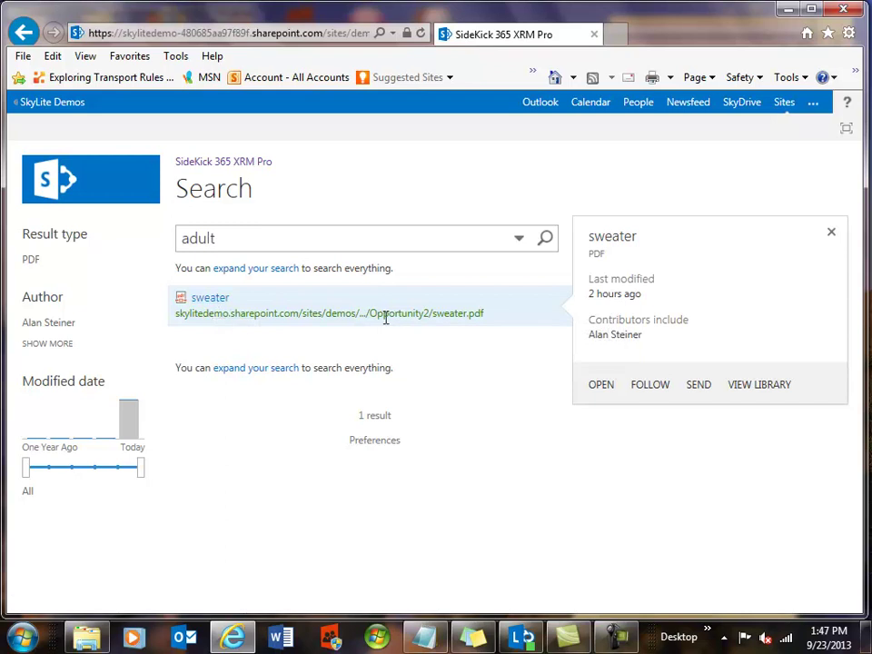
# Open the sweater PDF in Adobe Reader, find 'adult' in it, then return to the results
pyautogui.click(208, 307)
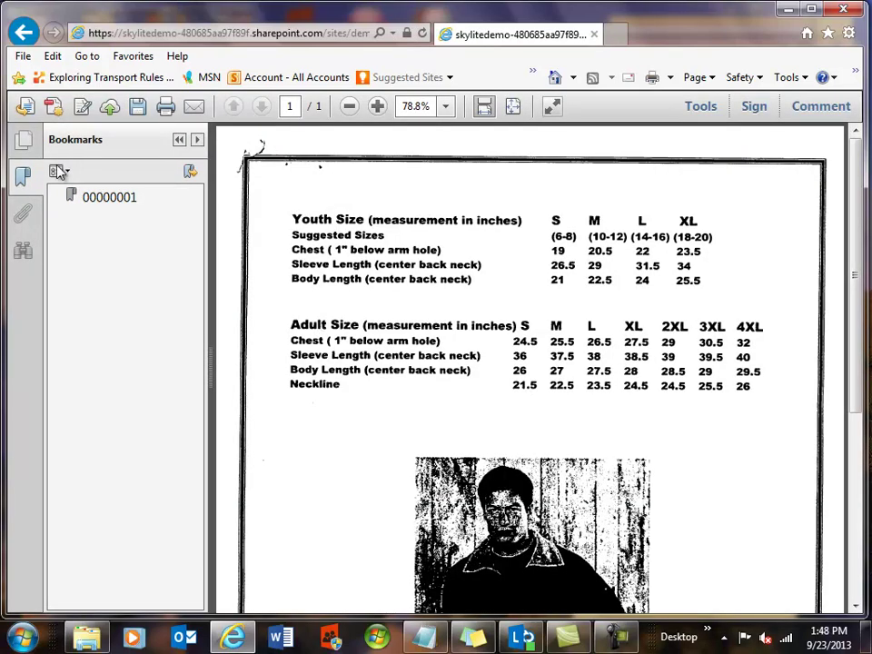
pyautogui.click(22, 252)
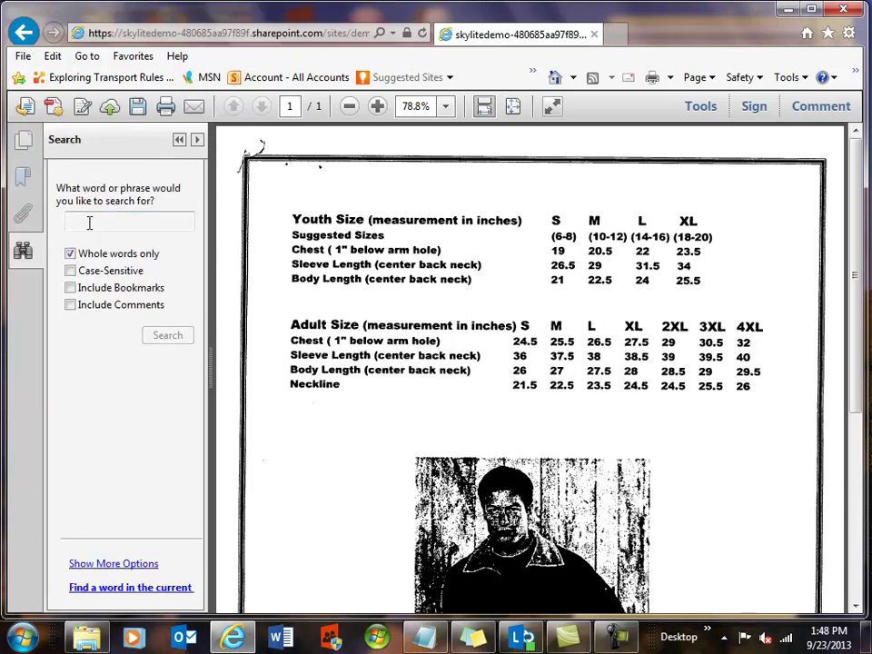
pyautogui.write('adult')
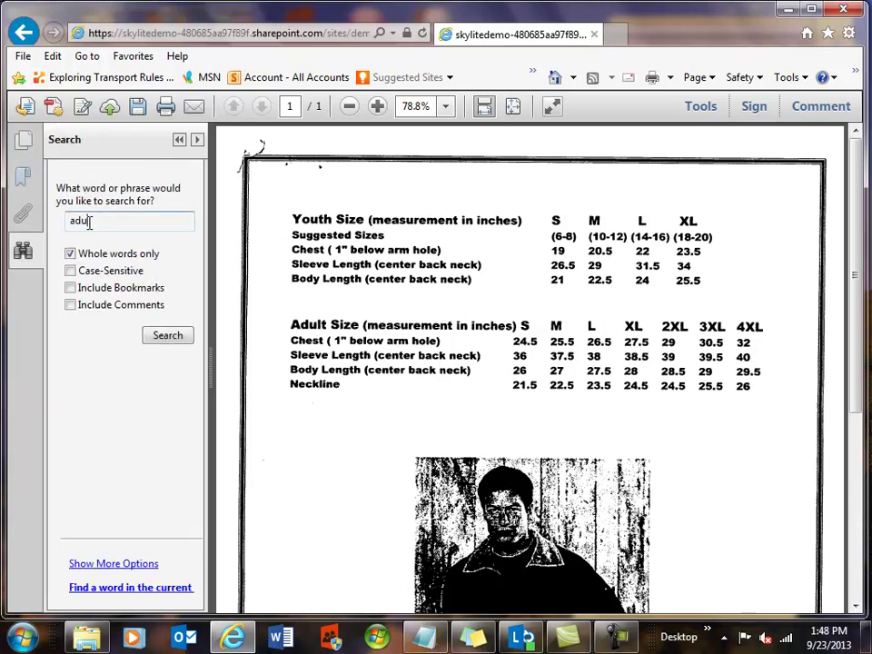
pyautogui.click(166, 336)
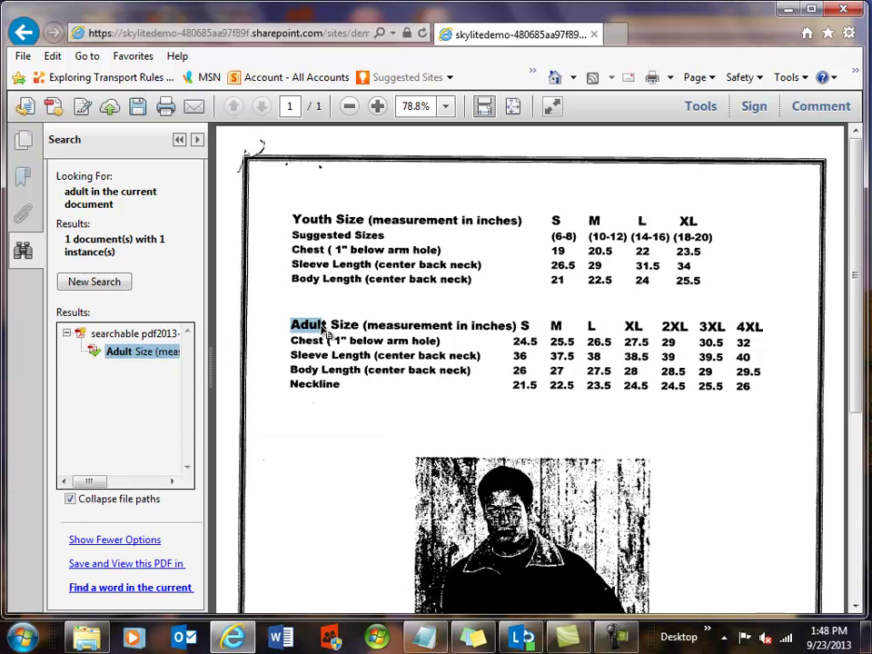
pyautogui.click(25, 33)
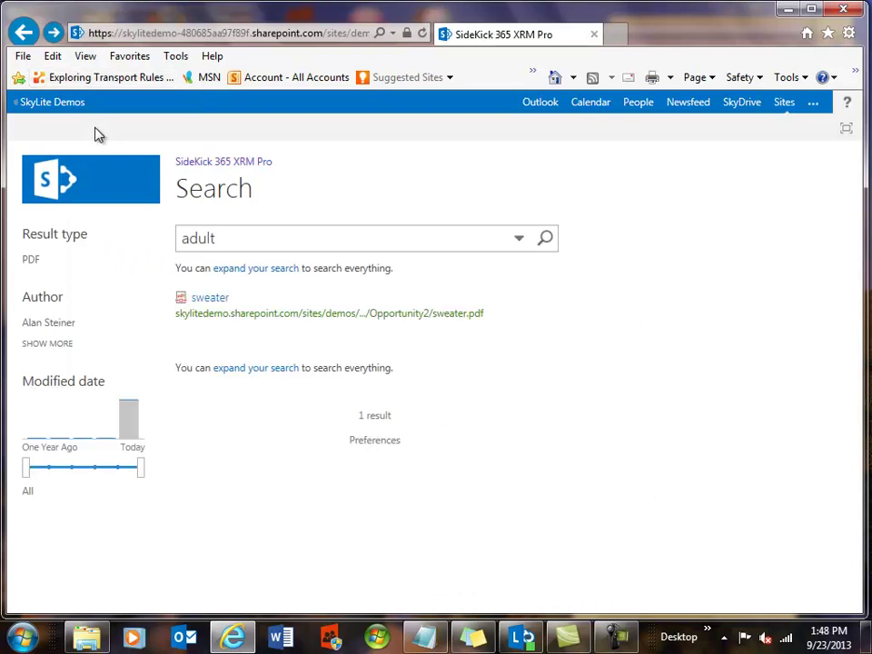
# Return to the SideKick home page and scroll down to My Open Opportunities
pyautogui.click(58, 179)
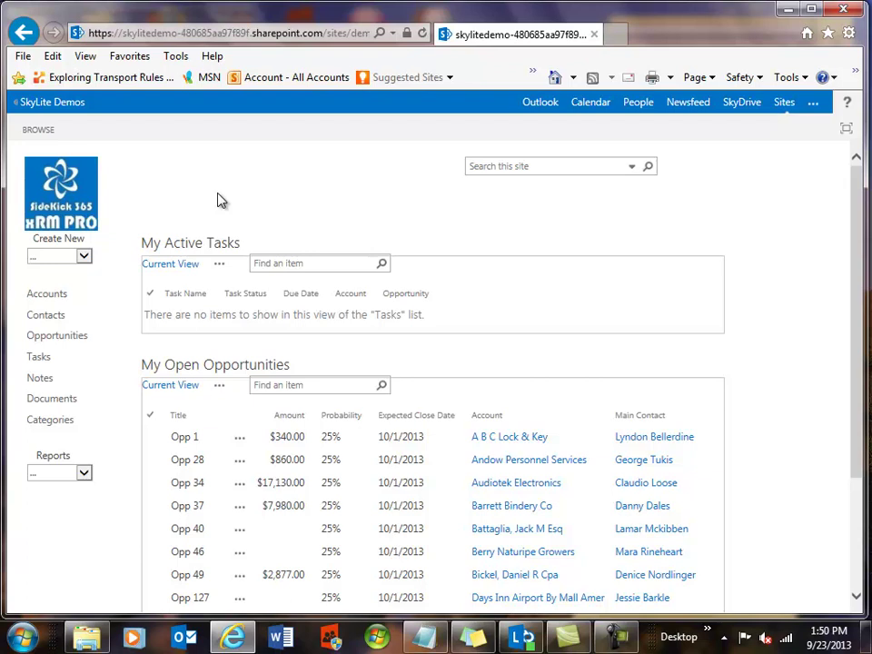
pyautogui.scroll(-3, 218, 202)
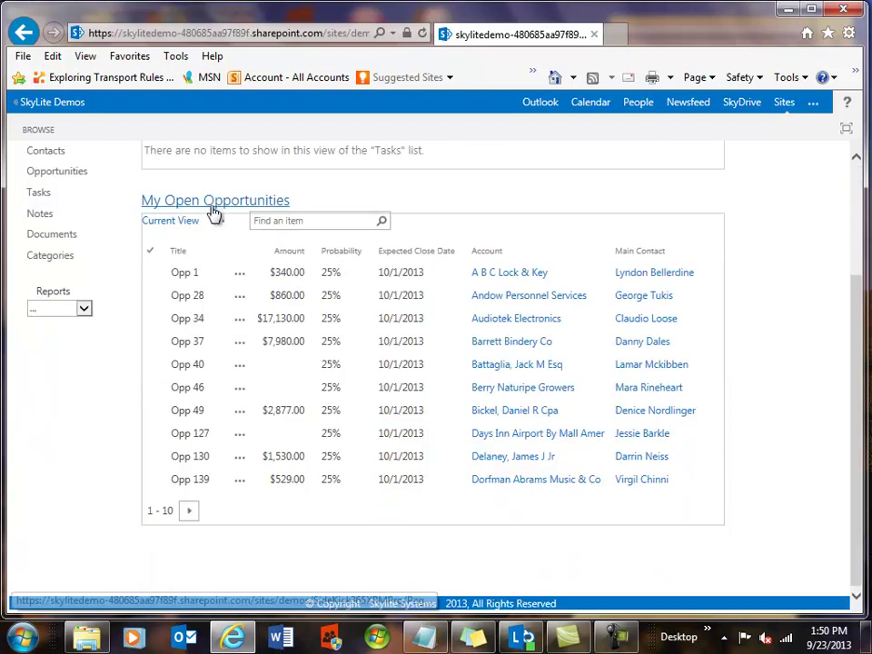